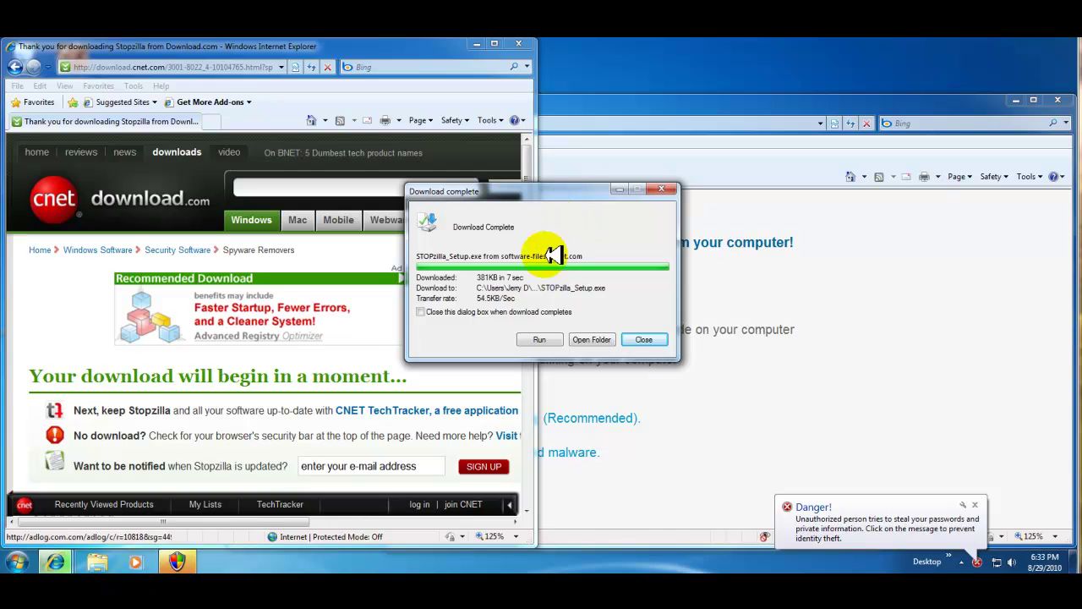
Minimize the download page, run the STOPzilla setup, and move the fake Security Tool alert aside
{"action": "left_click", "coordinate": [476, 43]}
{"action": "left_click", "coordinate": [477, 43]}
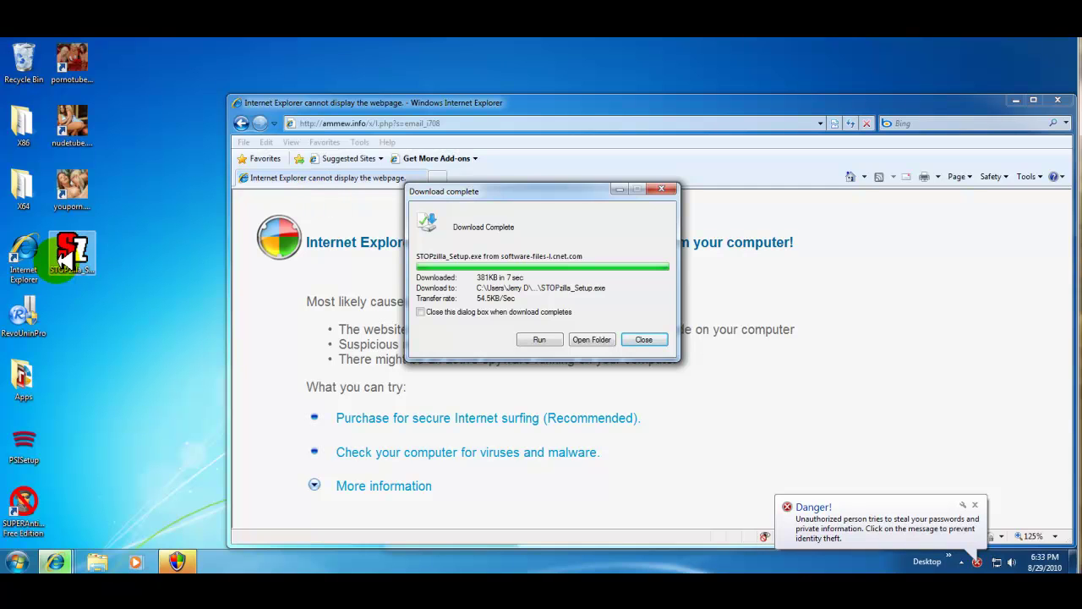
{"action": "double_click", "coordinate": [65, 262]}
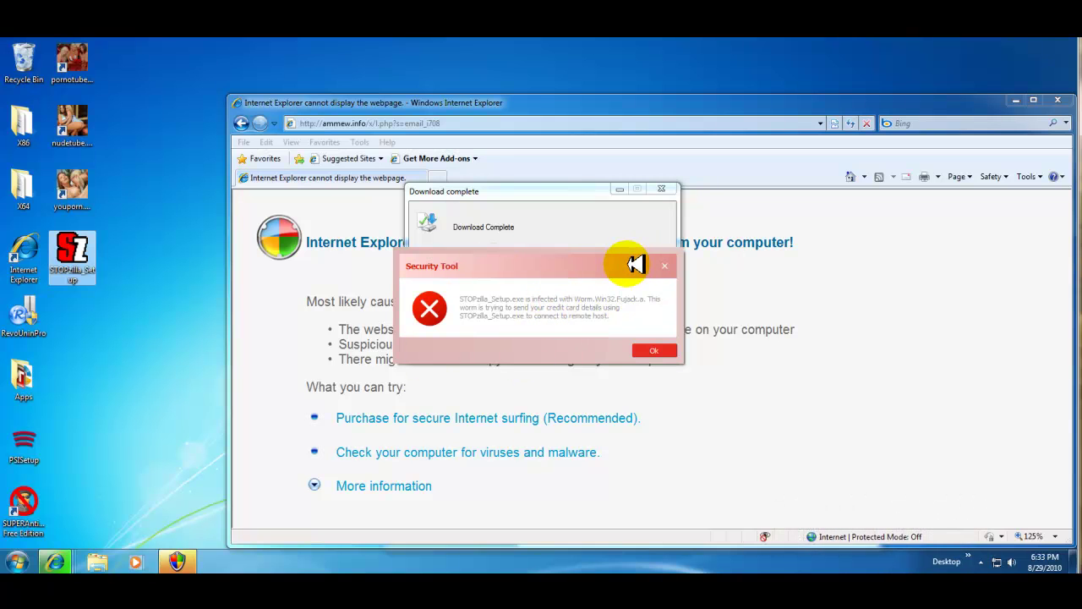
{"action": "left_click_drag", "start_coordinate": [635, 264], "coordinate": [644, 407]}
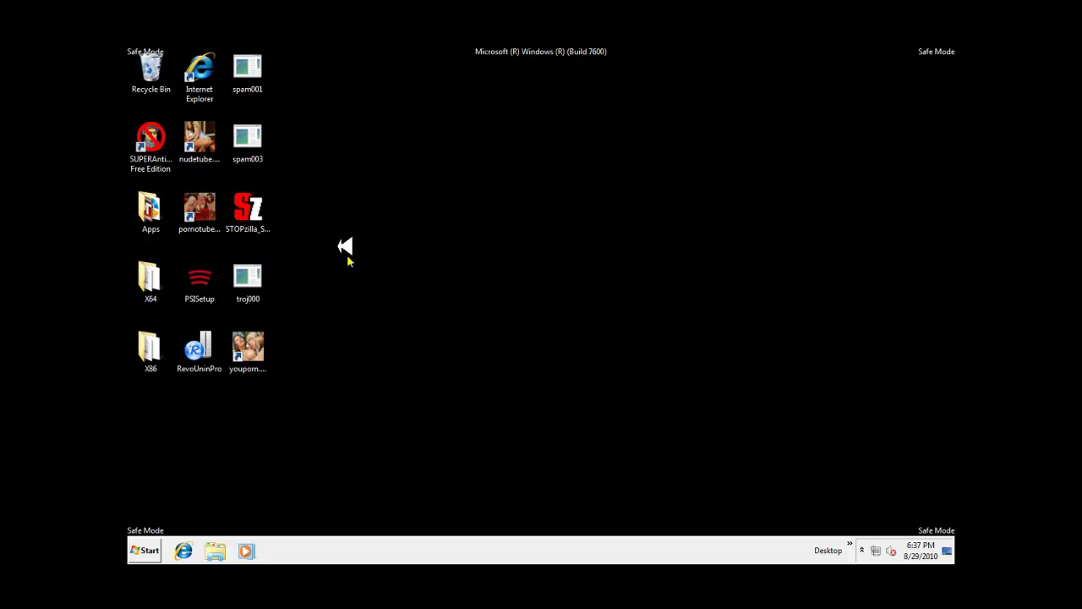
Launch the STOPzilla_Setup file from the Safe Mode desktop
{"action": "mouse_move", "coordinate": [254, 211]}
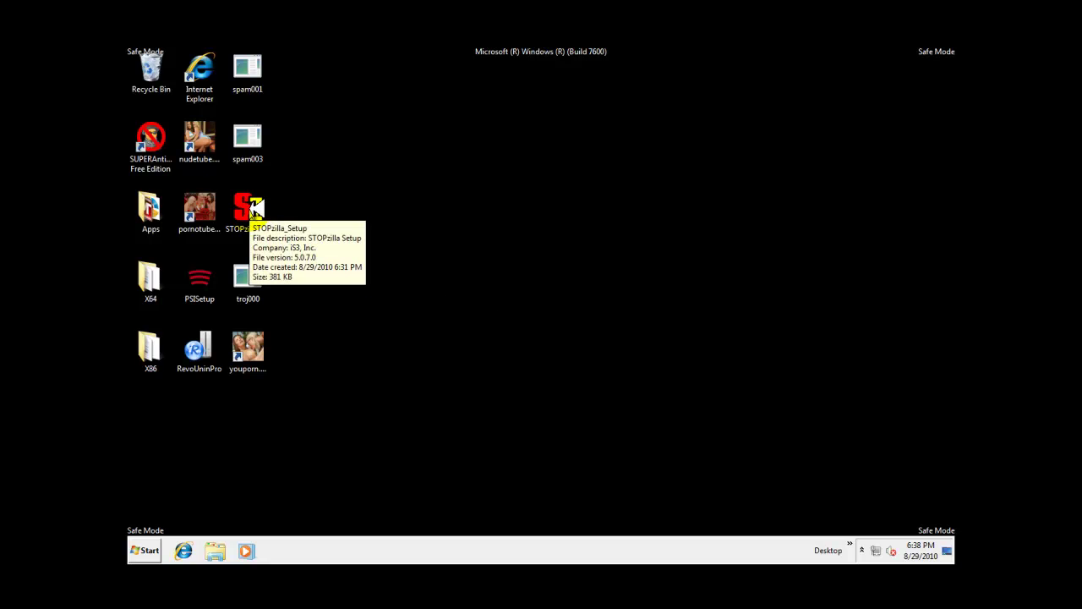
{"action": "double_click", "coordinate": [254, 211]}
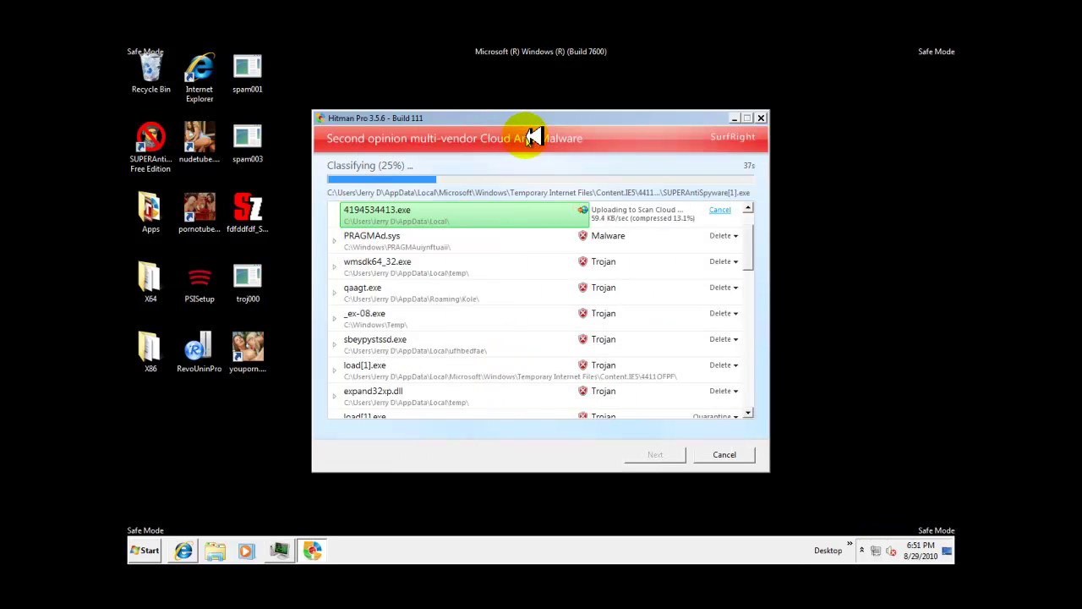
Run the renamed fdfddfdf_Setup from the desktop while Hitman Pro keeps classifying
{"action": "left_click_drag", "start_coordinate": [524, 118], "coordinate": [586, 145]}
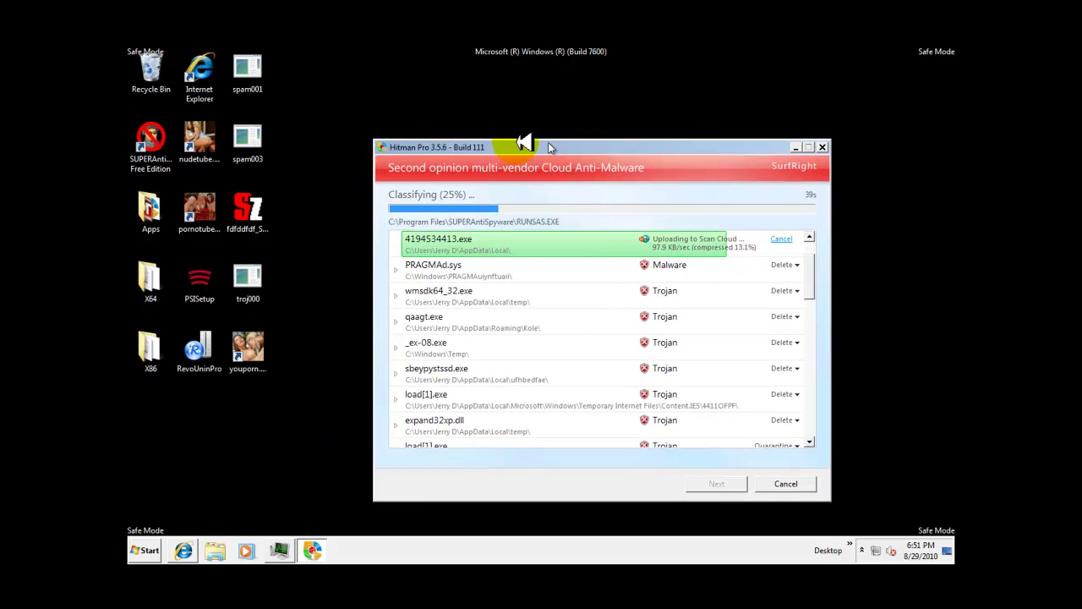
{"action": "left_click", "coordinate": [252, 208]}
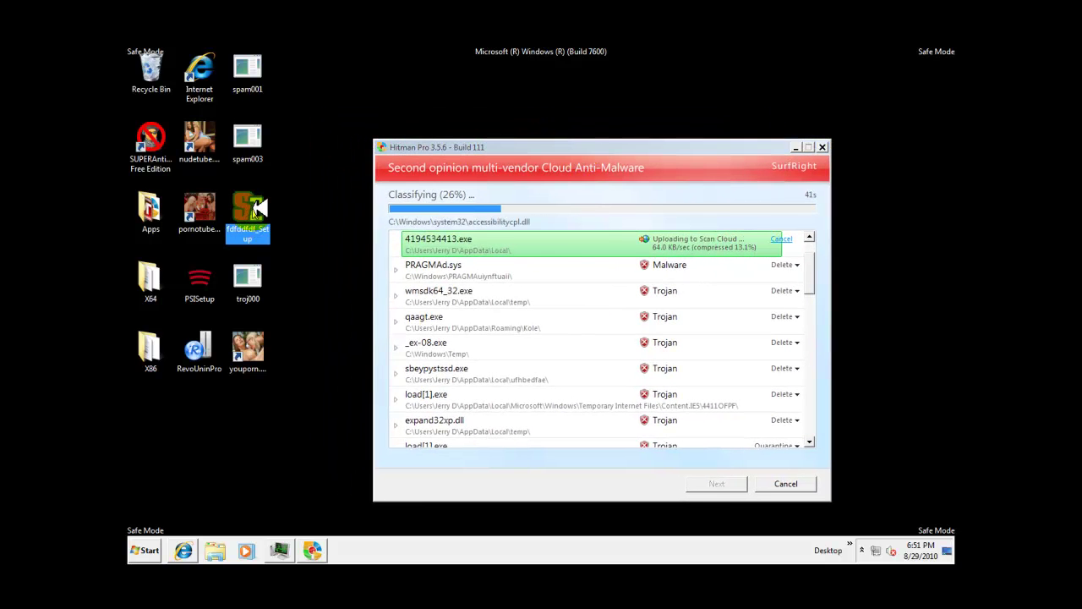
{"action": "double_click", "coordinate": [251, 208]}
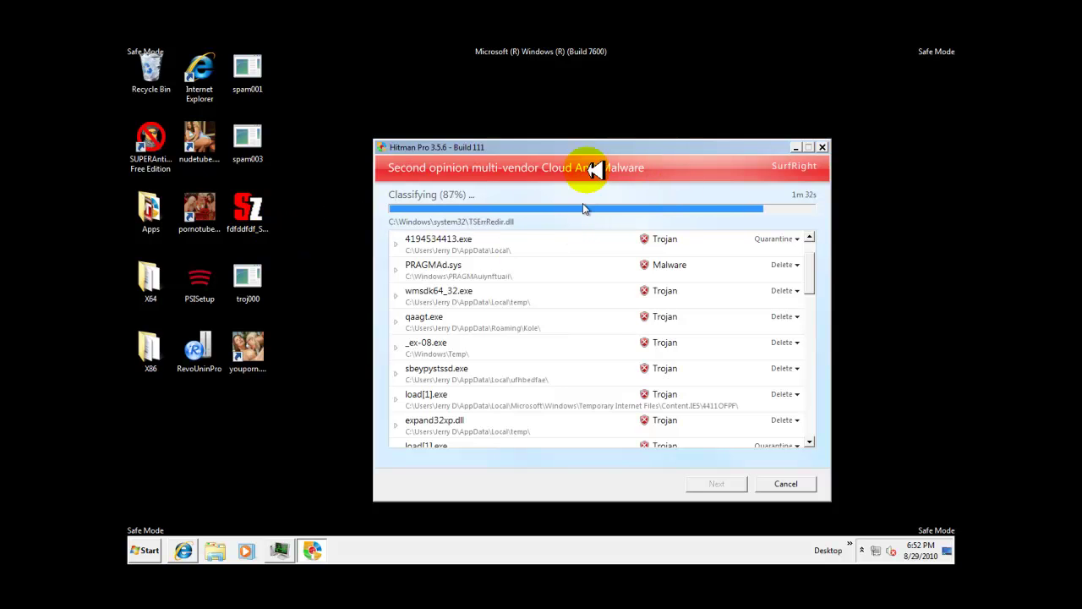
{"action": "left_click_drag", "start_coordinate": [621, 145], "coordinate": [543, 140]}
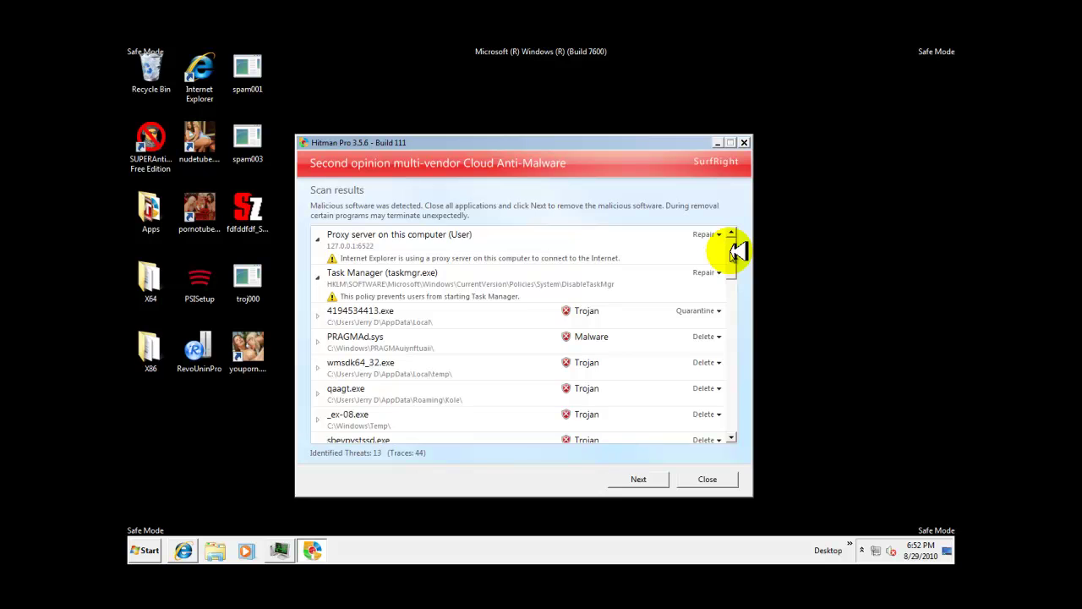
Review the 13 threats in Hitman Pro's scan results and remove them all
{"action": "left_click_drag", "start_coordinate": [736, 256], "coordinate": [746, 292]}
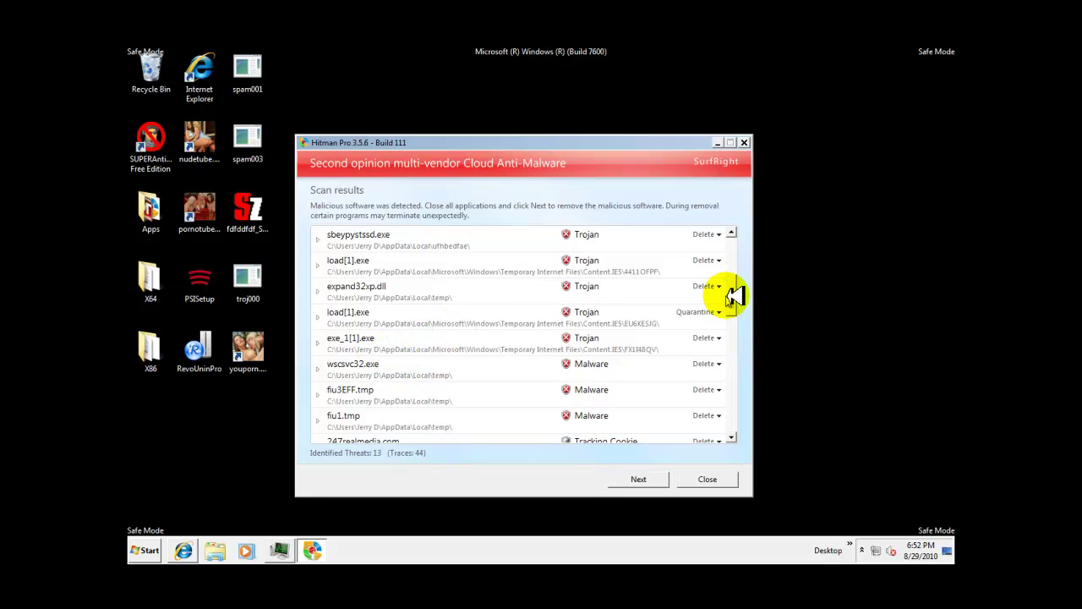
{"action": "left_click_drag", "start_coordinate": [740, 294], "coordinate": [742, 237]}
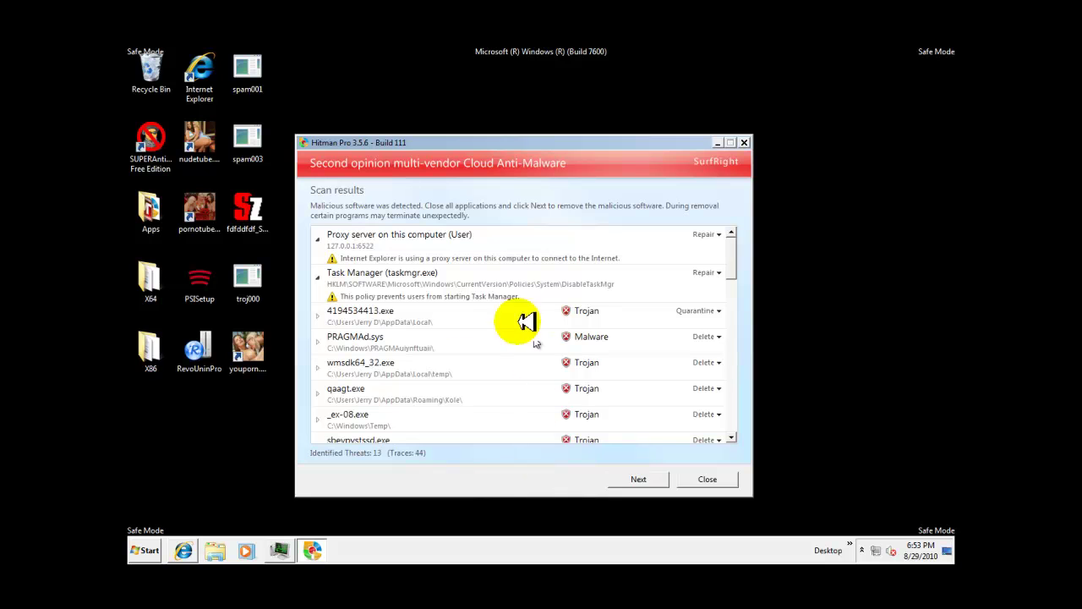
{"action": "left_click", "coordinate": [638, 479]}
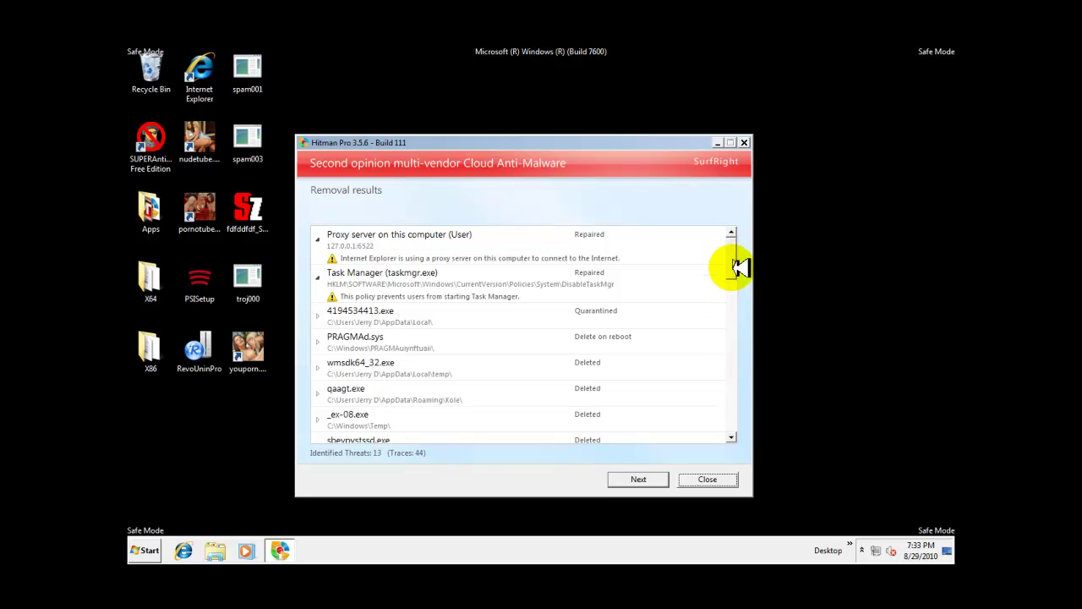
Review the Hitman Pro removal results and continue to the summary page
{"action": "mouse_move", "coordinate": [740, 267]}
{"action": "left_mouse_down"}
{"action": "mouse_move", "coordinate": [719, 394]}
{"action": "mouse_move", "coordinate": [736, 249]}
{"action": "left_mouse_up"}
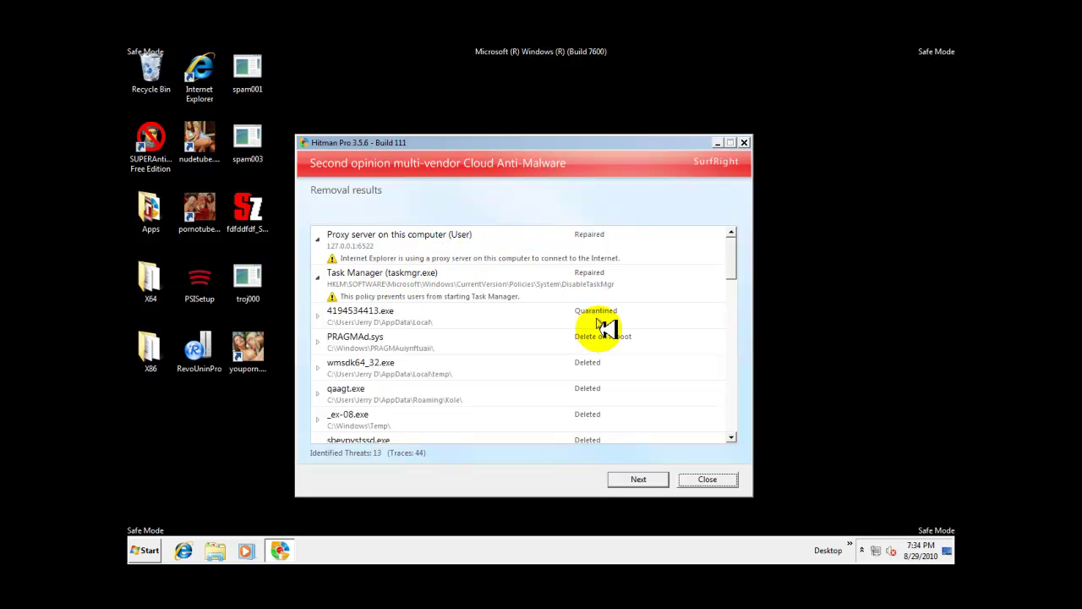
{"action": "left_click", "coordinate": [636, 478]}
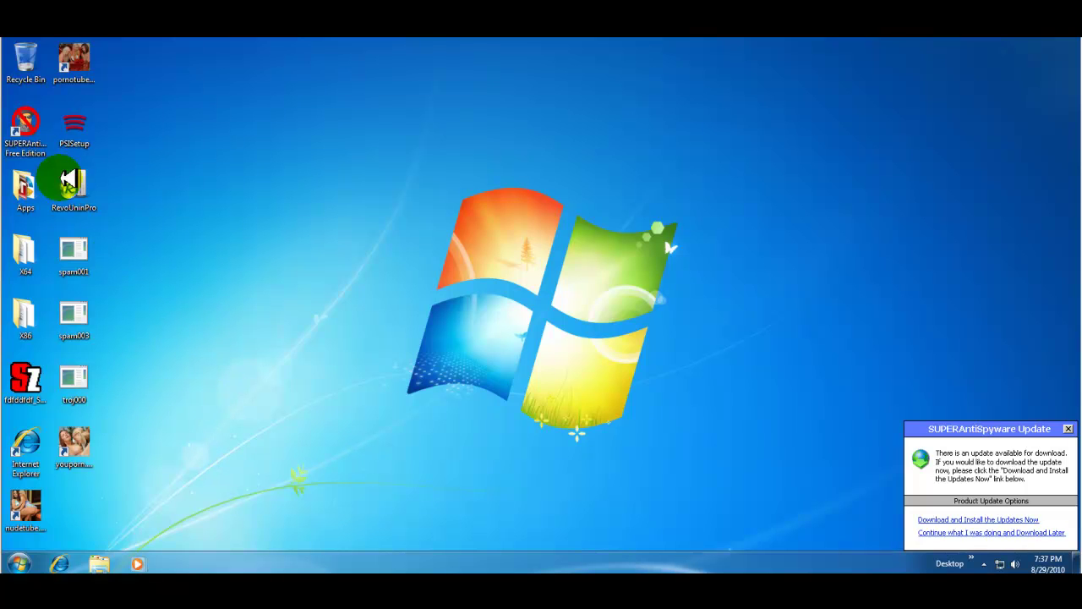
Dismiss the SUPERAntiSpyware update notice and get to the Apps folder on the desktop
{"action": "left_click", "coordinate": [29, 186]}
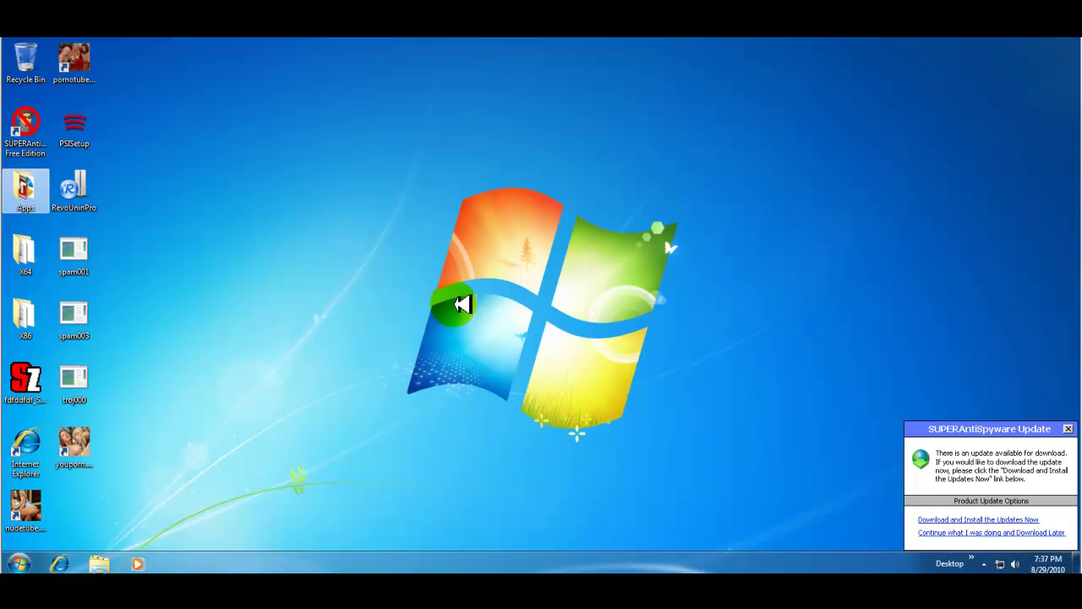
{"action": "left_click", "coordinate": [1068, 428]}
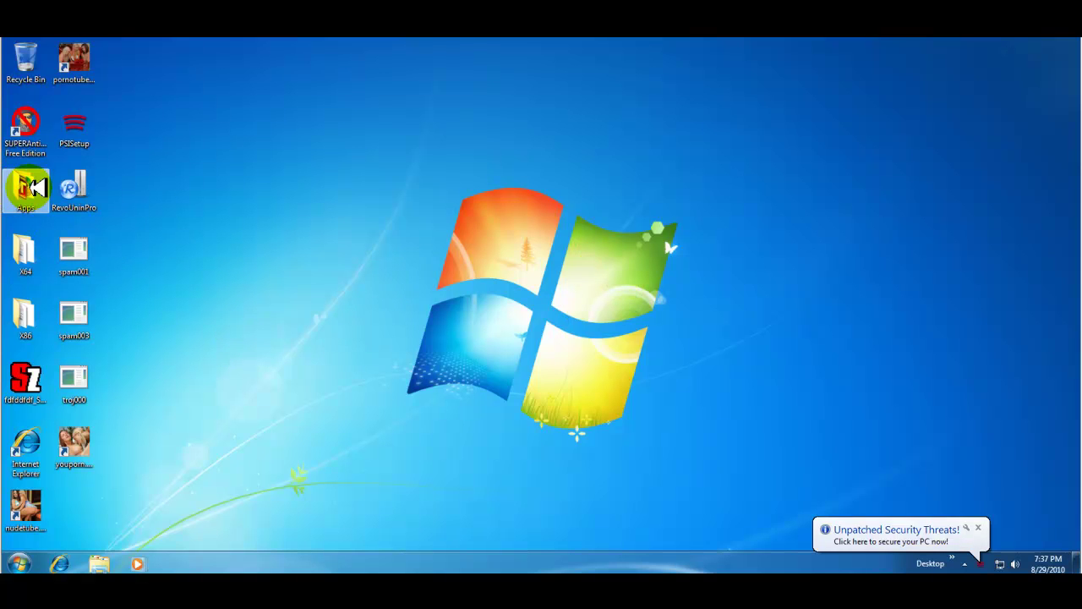
{"action": "mouse_move", "coordinate": [35, 186]}
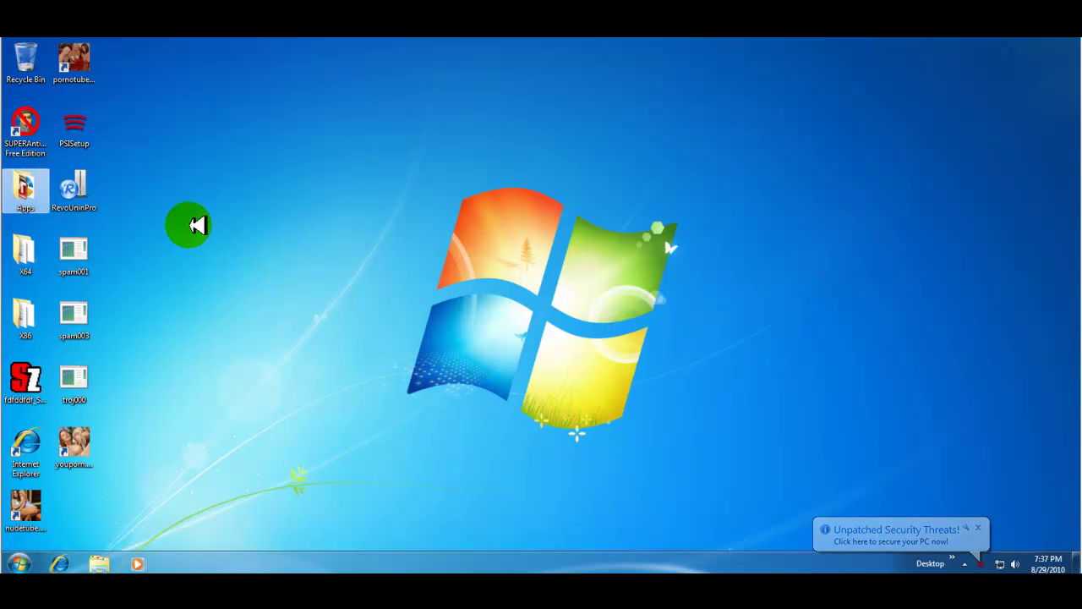
{"action": "left_click", "coordinate": [322, 336]}
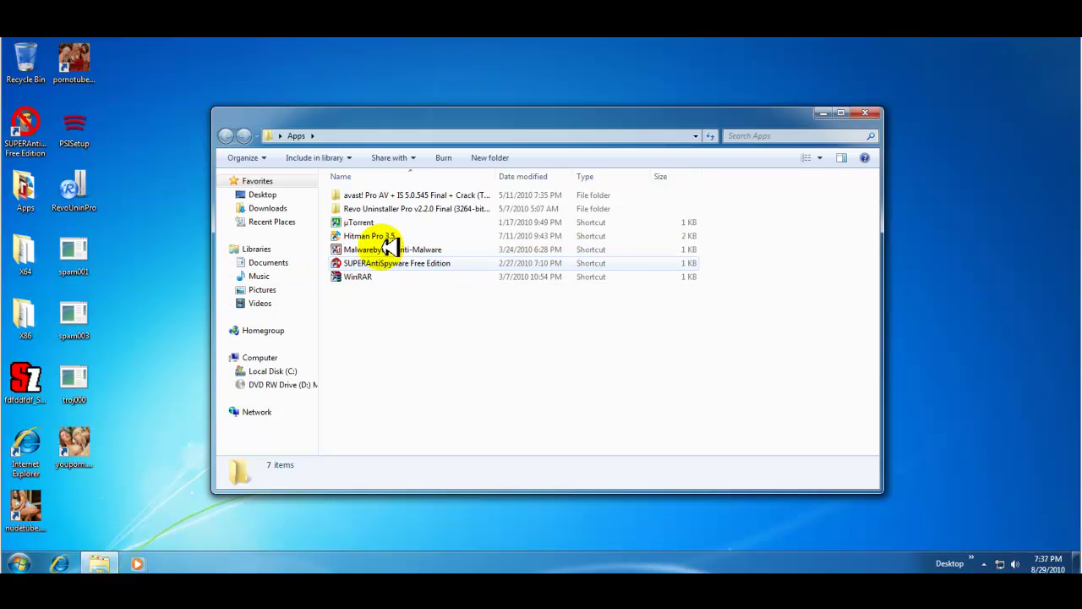
Launch Hitman Pro 3.5 from the Apps folder and start a new computer scan
{"action": "left_click", "coordinate": [382, 236]}
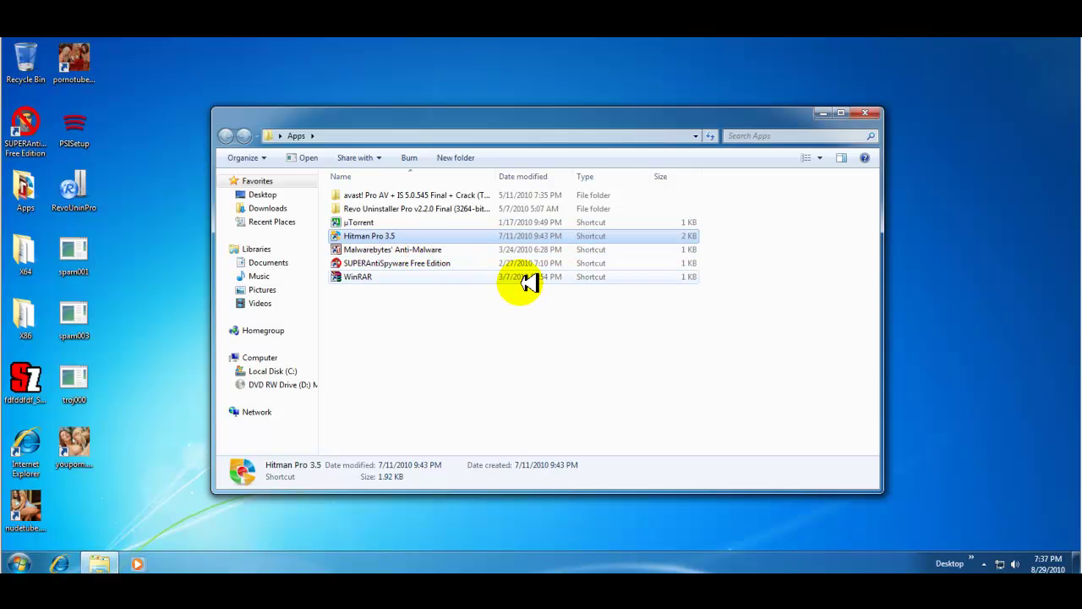
{"action": "double_click", "coordinate": [545, 237]}
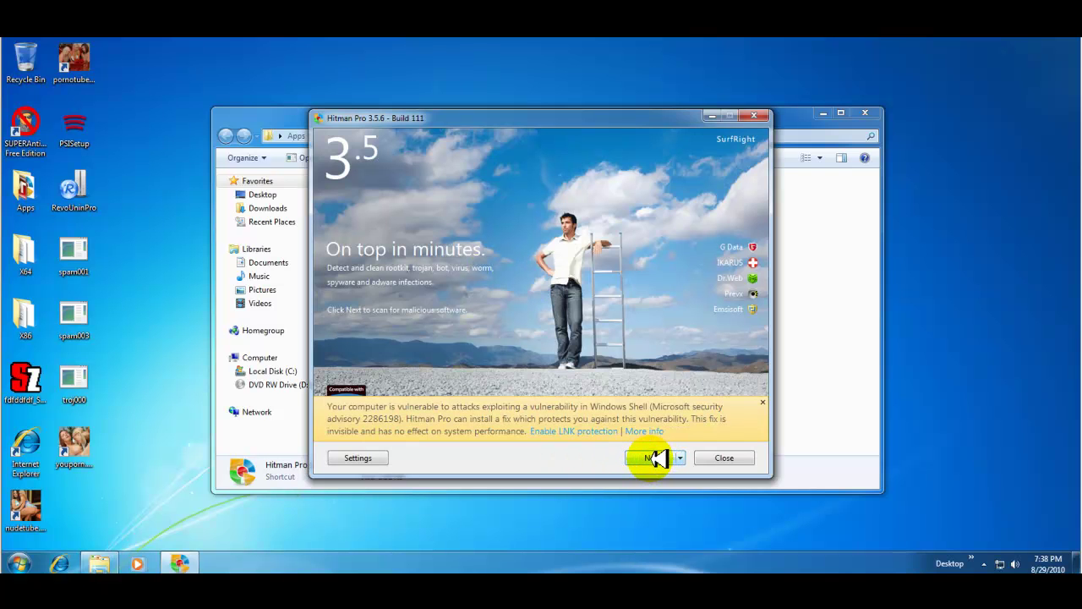
{"action": "left_click", "coordinate": [658, 458]}
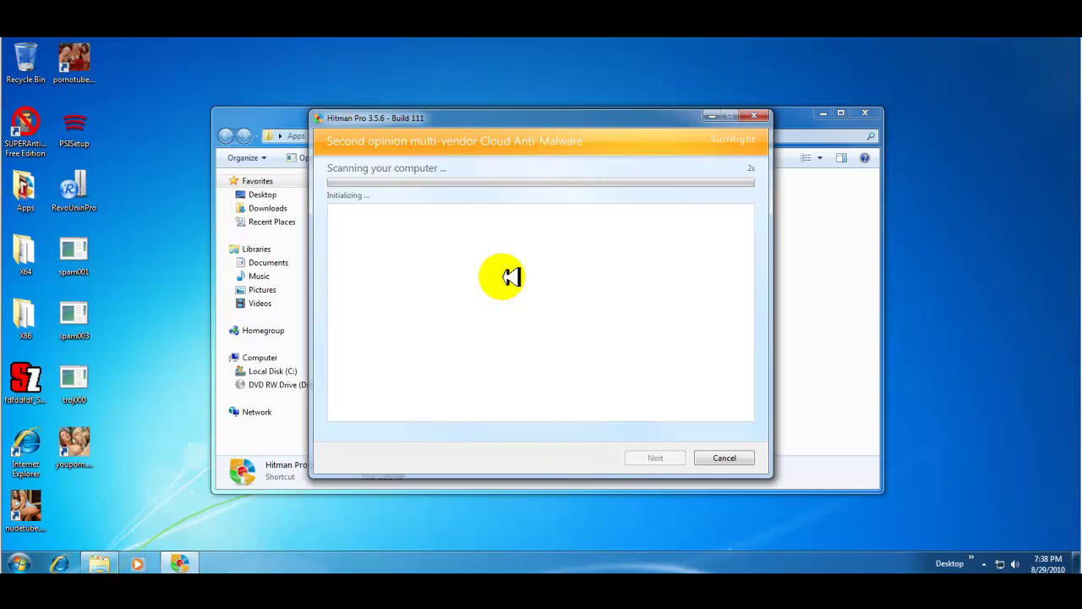
{"action": "left_click", "coordinate": [986, 560]}
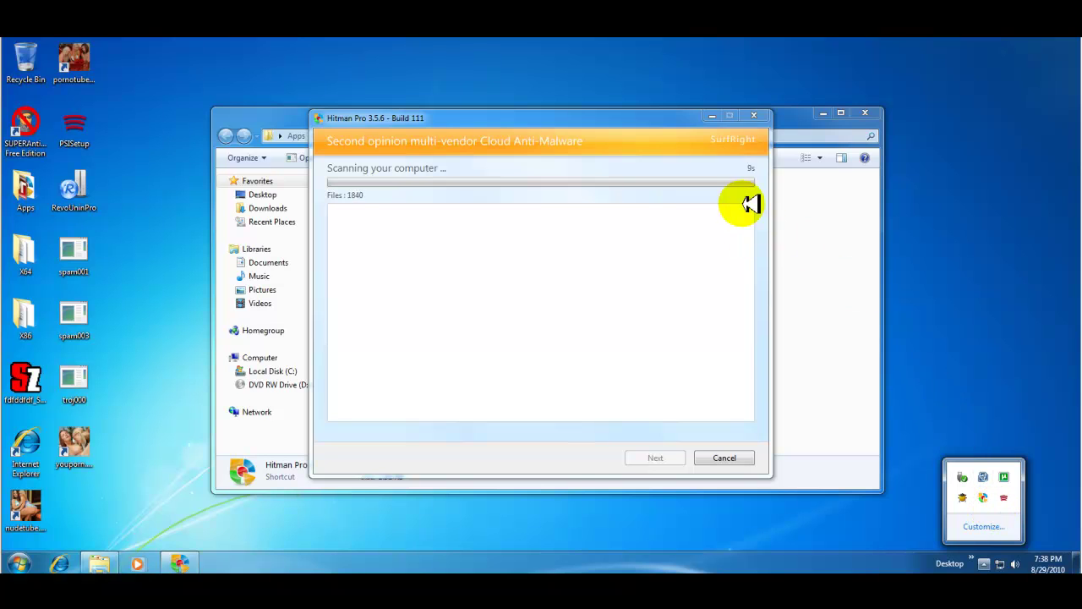
{"action": "left_click", "coordinate": [972, 332]}
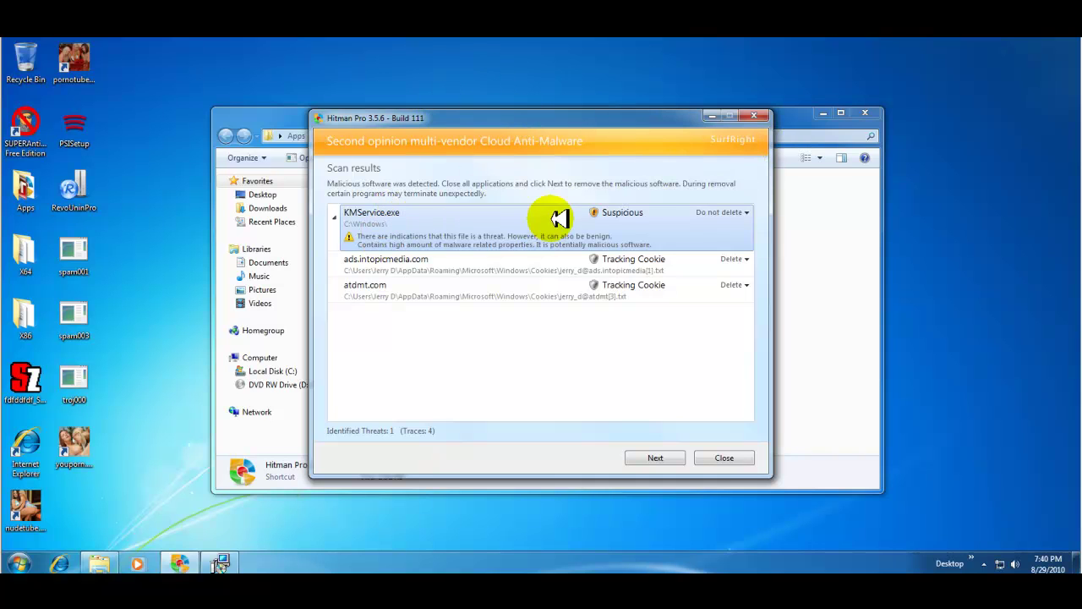
Delete the two tracking cookies in Hitman Pro, then close the program
{"action": "left_click_drag", "start_coordinate": [571, 115], "coordinate": [804, 164]}
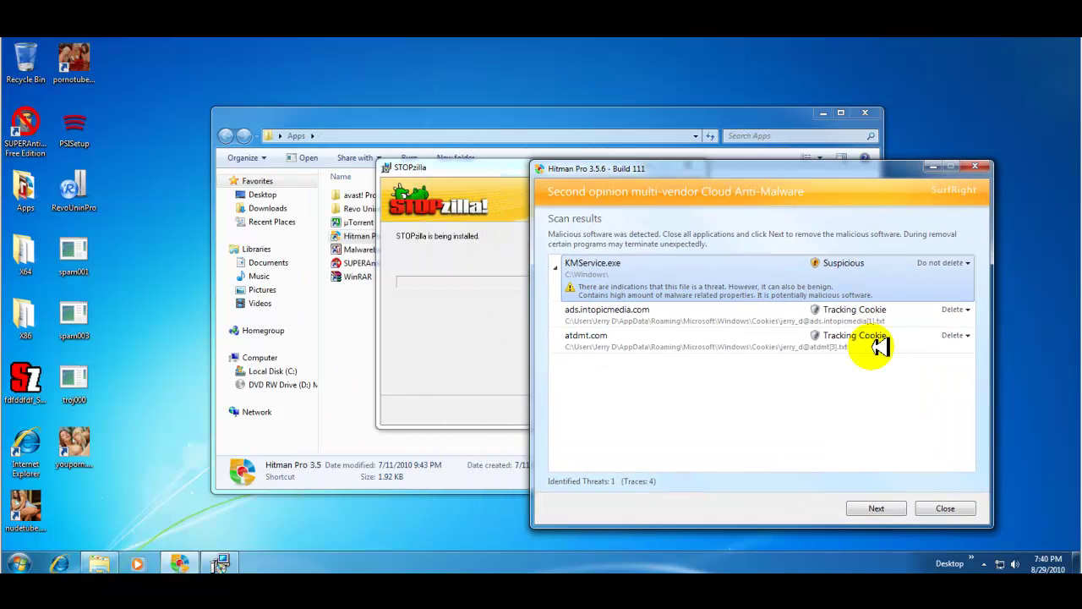
{"action": "left_click", "coordinate": [876, 508]}
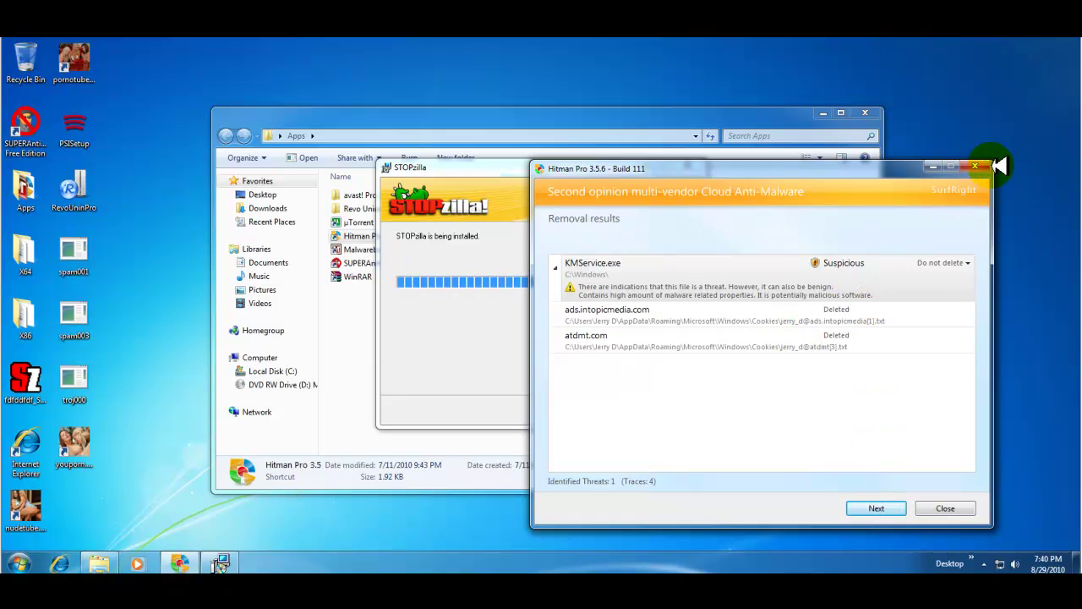
{"action": "left_click", "coordinate": [974, 165]}
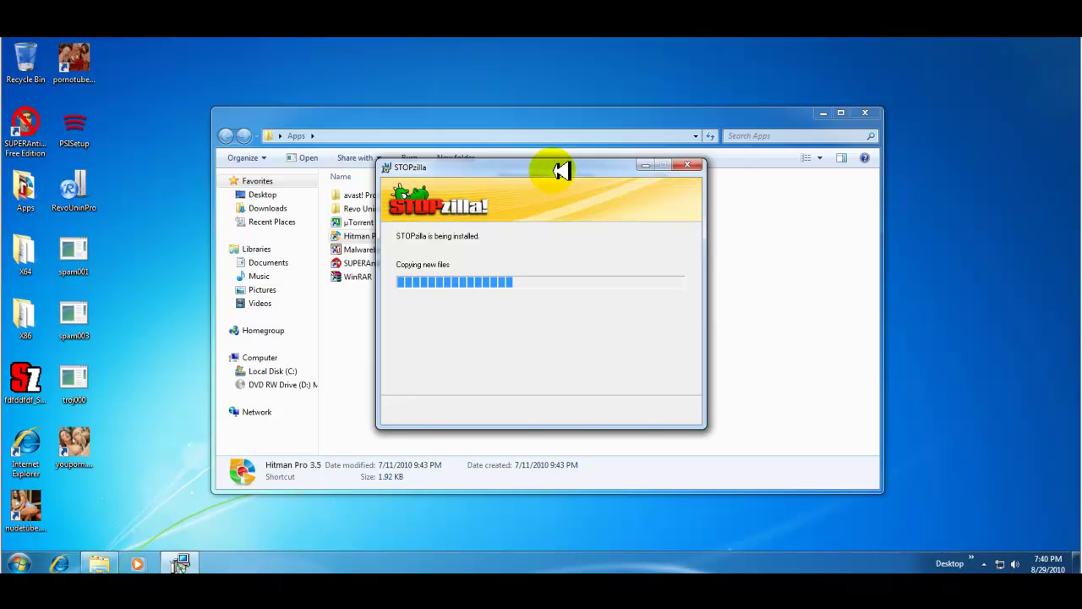
Move the STOPzilla installer aside and close the Apps folder window
{"action": "left_click_drag", "start_coordinate": [558, 171], "coordinate": [590, 172]}
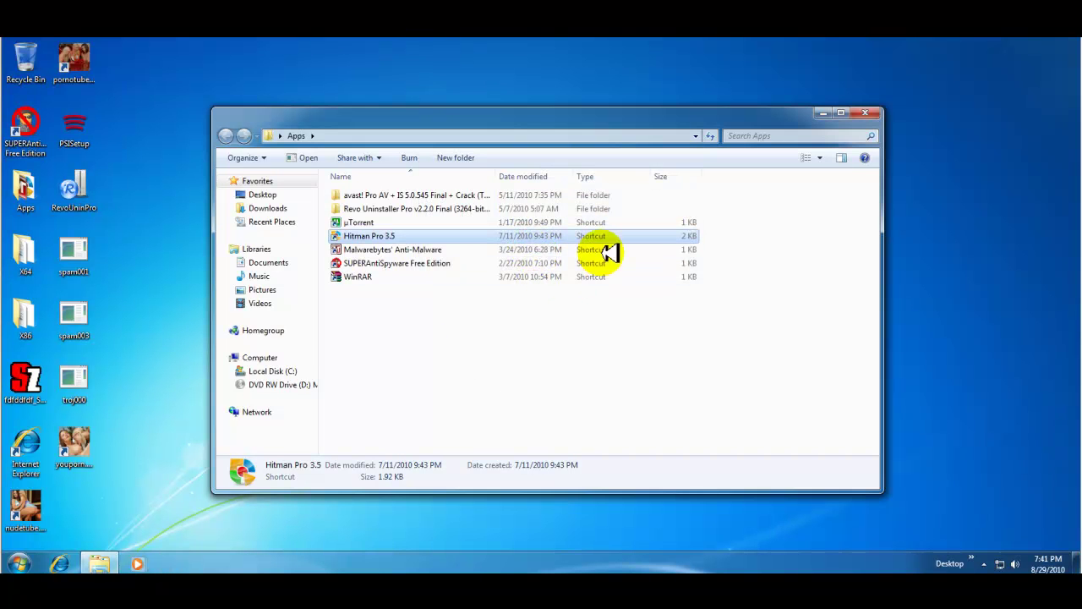
{"action": "left_click", "coordinate": [871, 111]}
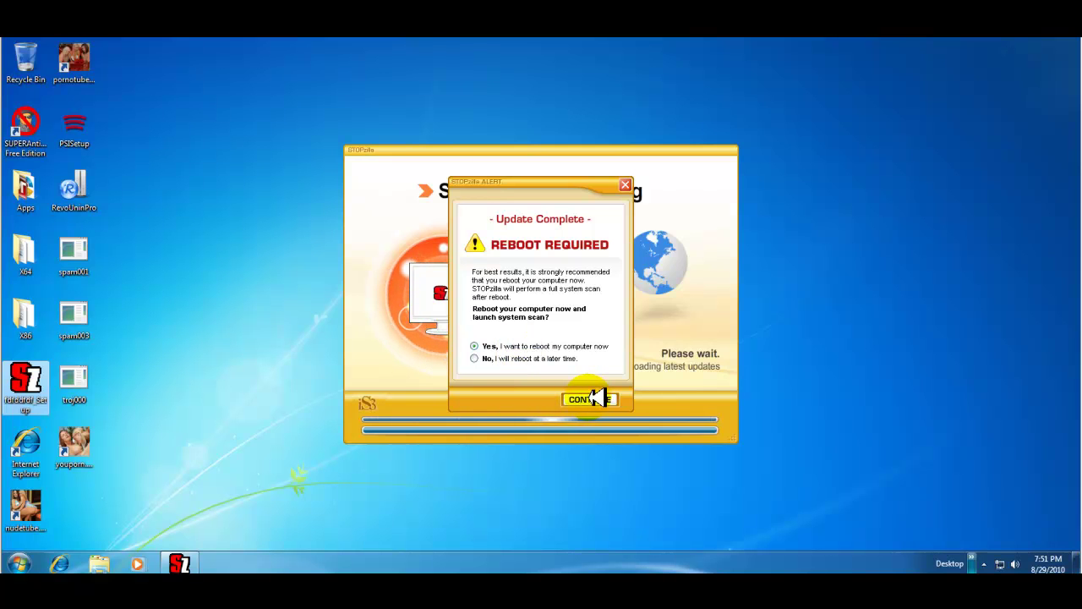
Confirm rebooting now so STOPzilla can launch its full system scan
{"action": "left_click", "coordinate": [592, 400]}
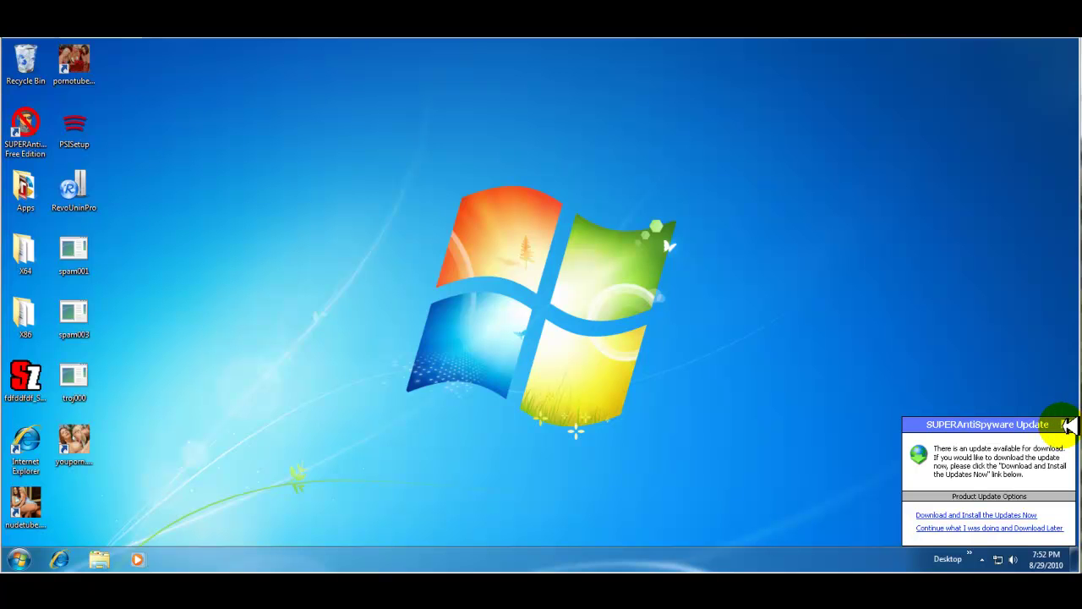
Dismiss the SUPERAntiSpyware update notice and run a STOPzilla scan finding 107 infections
{"action": "left_click", "coordinate": [1067, 425]}
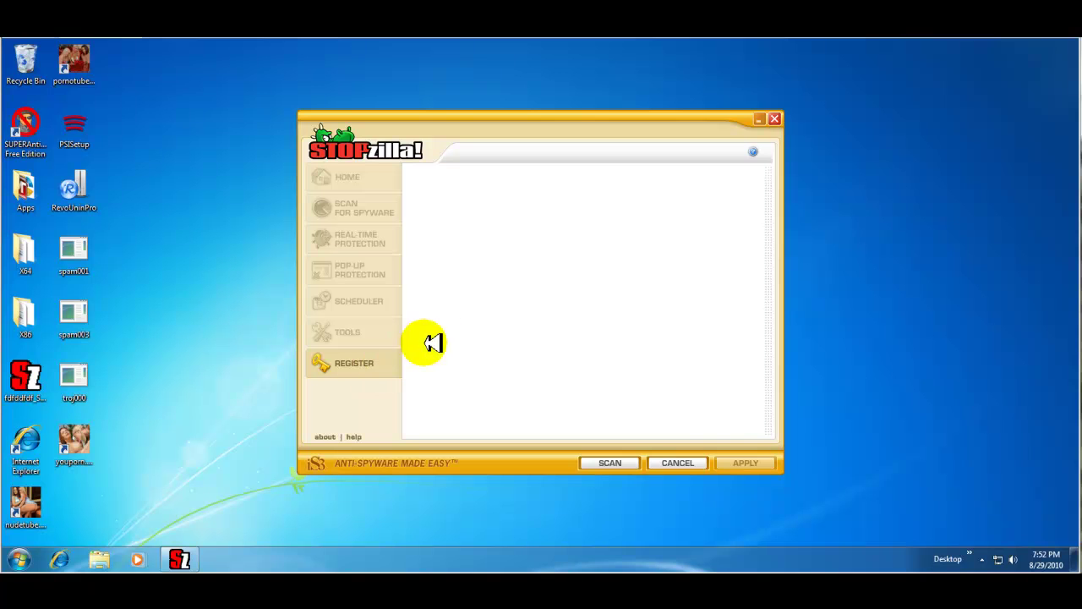
{"action": "left_click", "coordinate": [621, 465]}
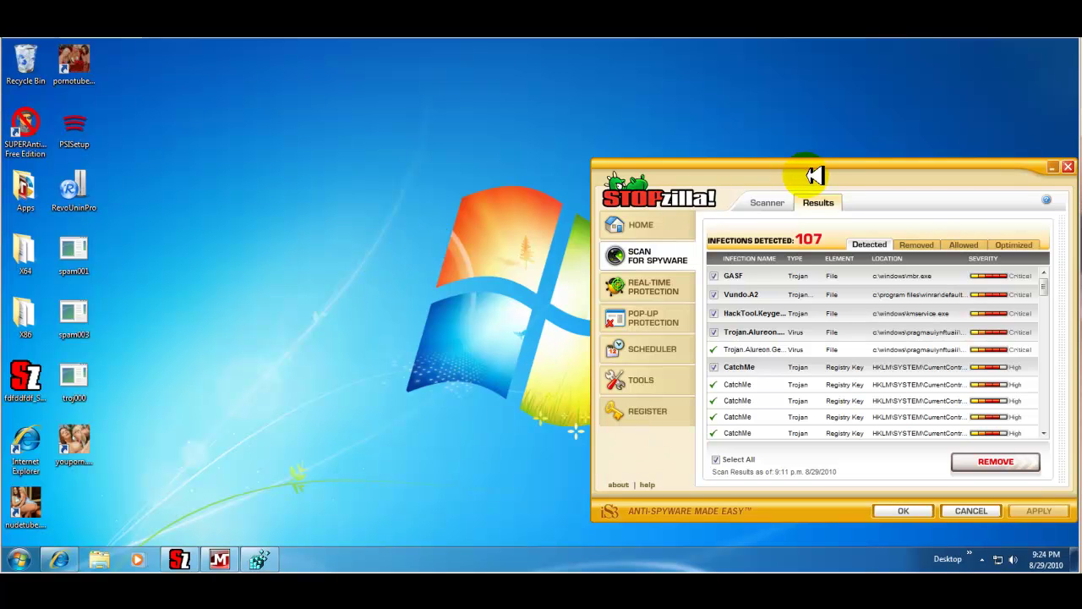
{"action": "left_click_drag", "start_coordinate": [842, 163], "coordinate": [743, 163]}
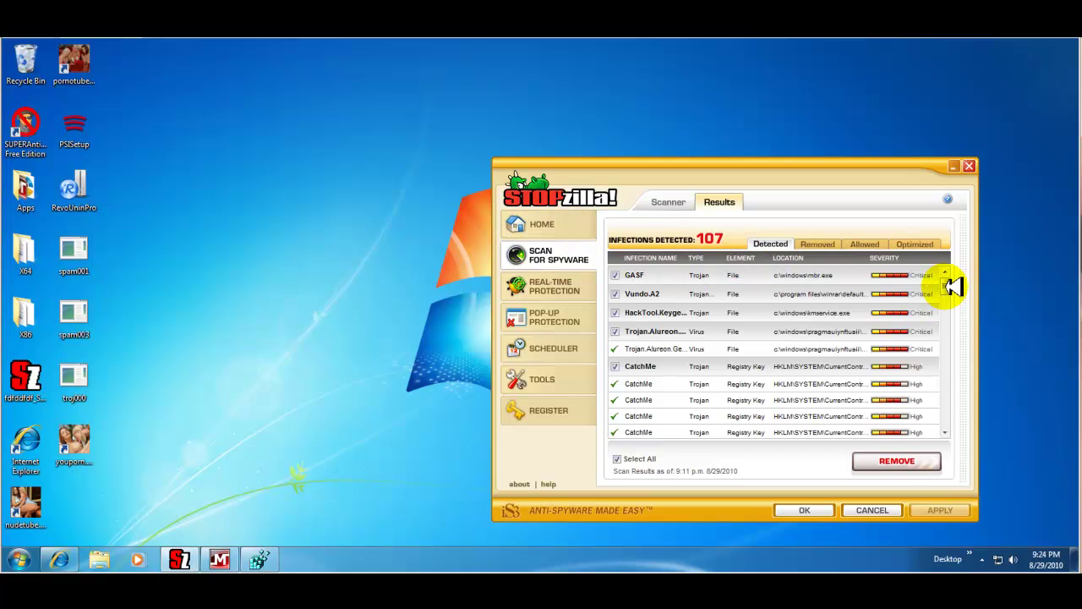
{"action": "mouse_move", "coordinate": [951, 289]}
{"action": "left_mouse_down"}
{"action": "mouse_move", "coordinate": [949, 333]}
{"action": "mouse_move", "coordinate": [959, 284]}
{"action": "left_mouse_up"}
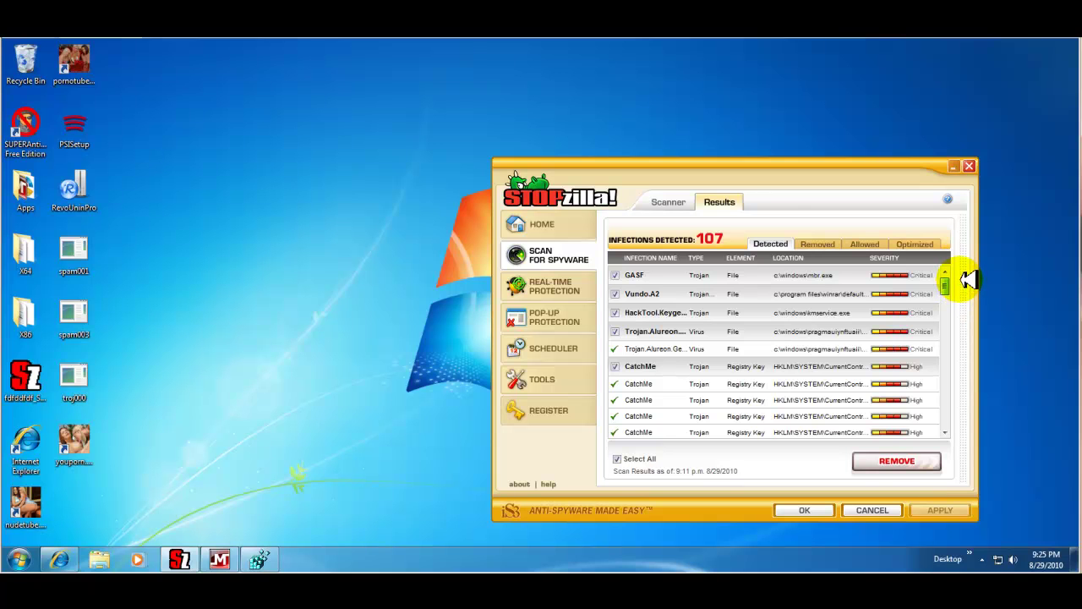
{"action": "left_click_drag", "start_coordinate": [970, 279], "coordinate": [961, 327]}
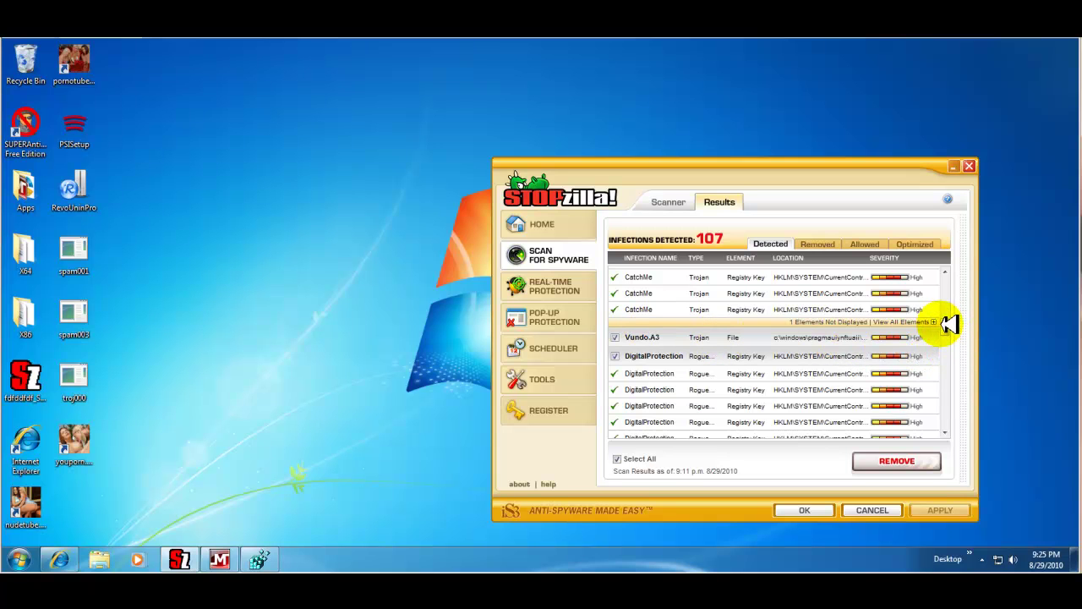
{"action": "left_click_drag", "start_coordinate": [945, 324], "coordinate": [947, 355]}
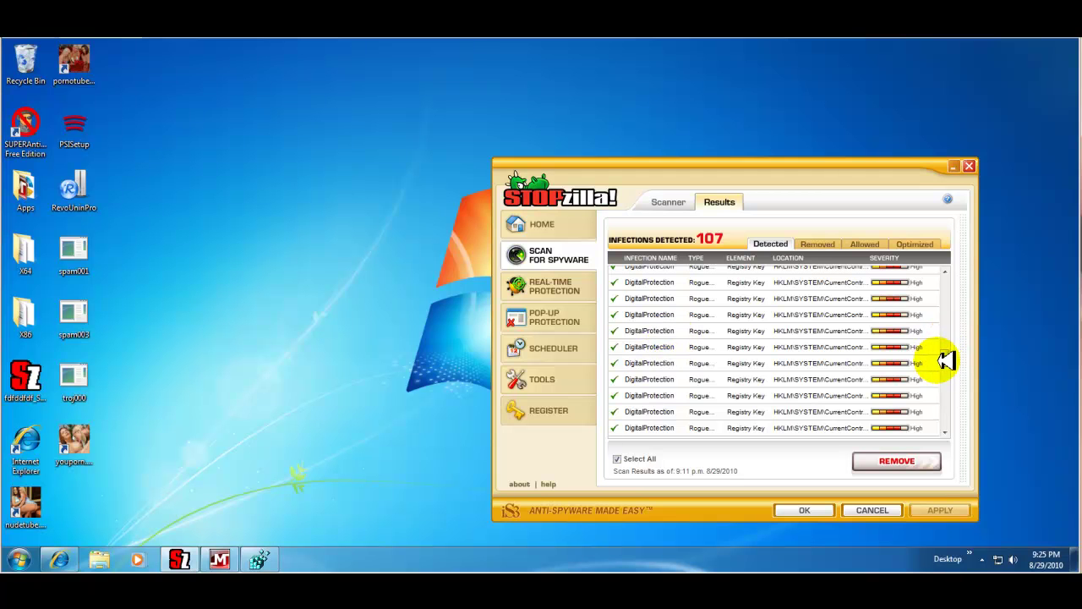
{"action": "left_click_drag", "start_coordinate": [949, 360], "coordinate": [949, 380]}
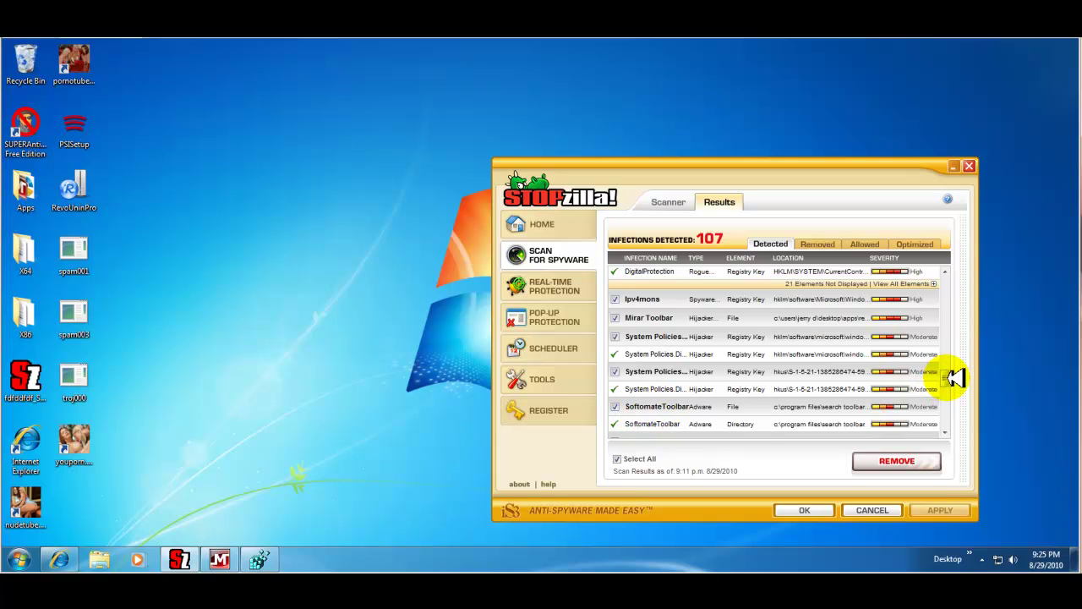
{"action": "scroll", "coordinate": [954, 381], "scroll_direction": "down", "scroll_amount": 3}
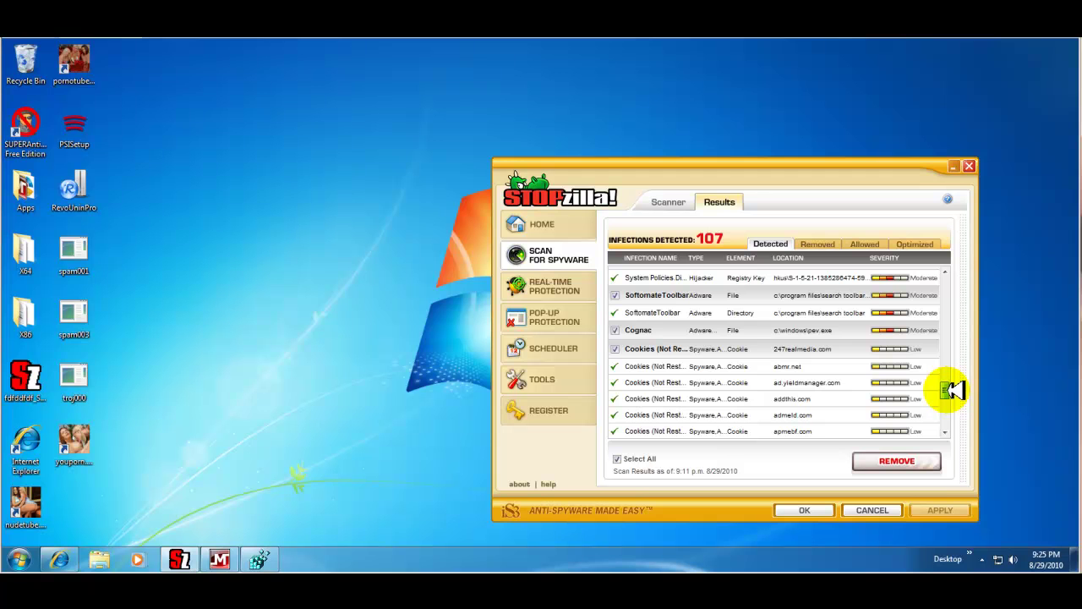
{"action": "mouse_move", "coordinate": [952, 388]}
{"action": "left_mouse_down"}
{"action": "mouse_move", "coordinate": [950, 420]}
{"action": "mouse_move", "coordinate": [950, 387]}
{"action": "left_mouse_up"}
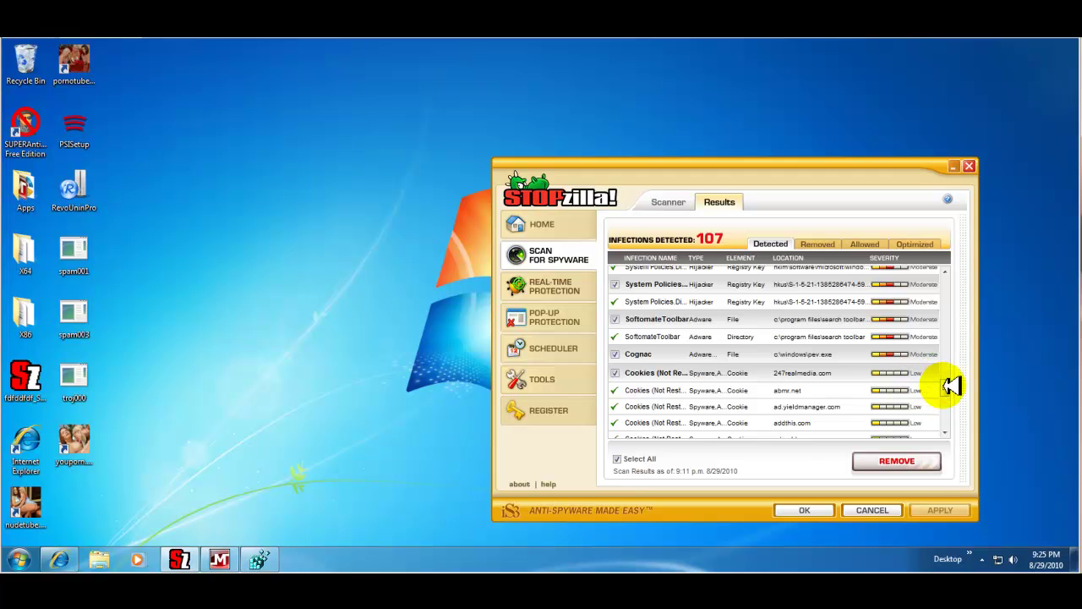
{"action": "left_click_drag", "start_coordinate": [950, 387], "coordinate": [960, 266]}
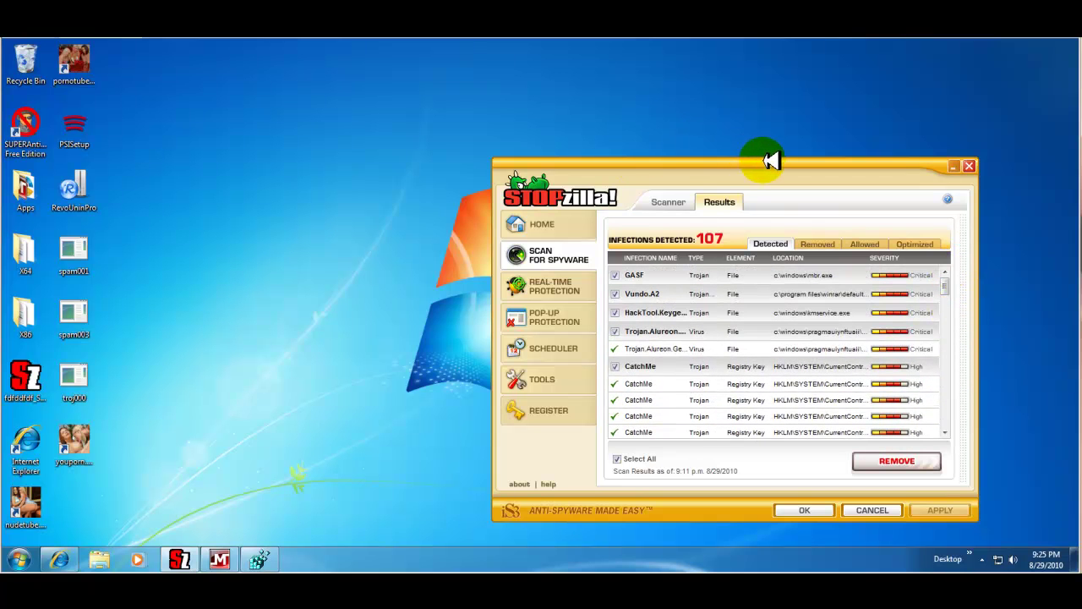
Remove all checked infections in STOPzilla and watch the Action Log reach 100% complete
{"action": "left_click_drag", "start_coordinate": [771, 161], "coordinate": [697, 165]}
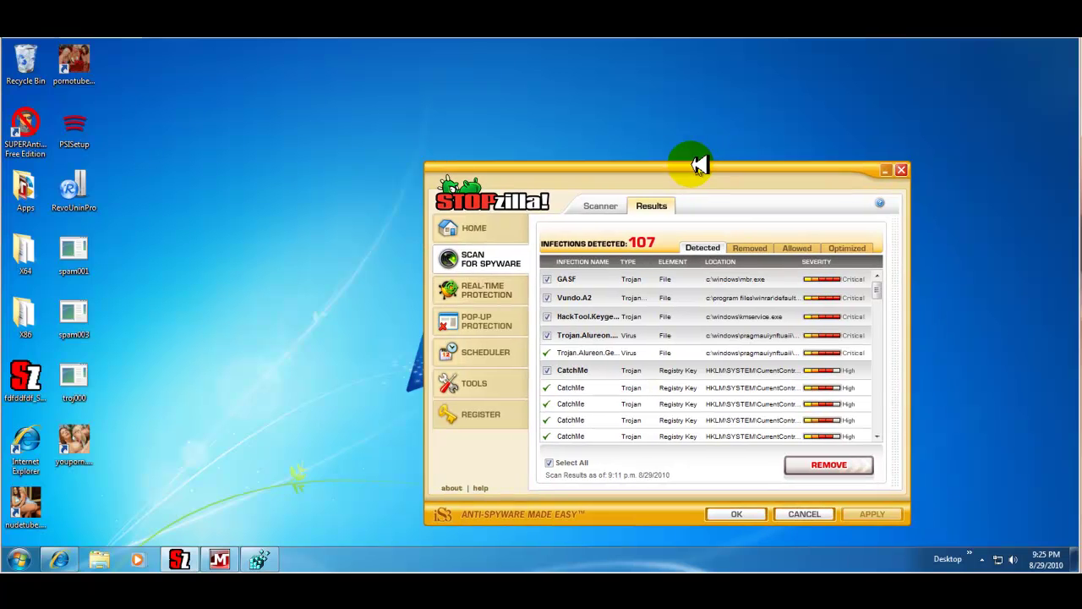
{"action": "left_click", "coordinate": [835, 462]}
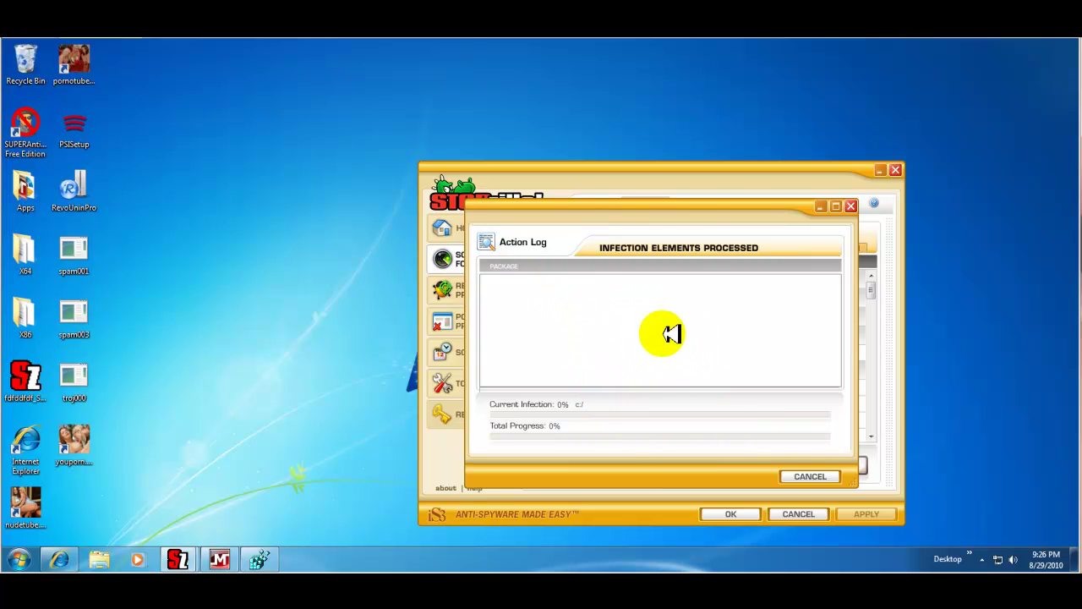
{"action": "left_click_drag", "start_coordinate": [712, 205], "coordinate": [271, 232]}
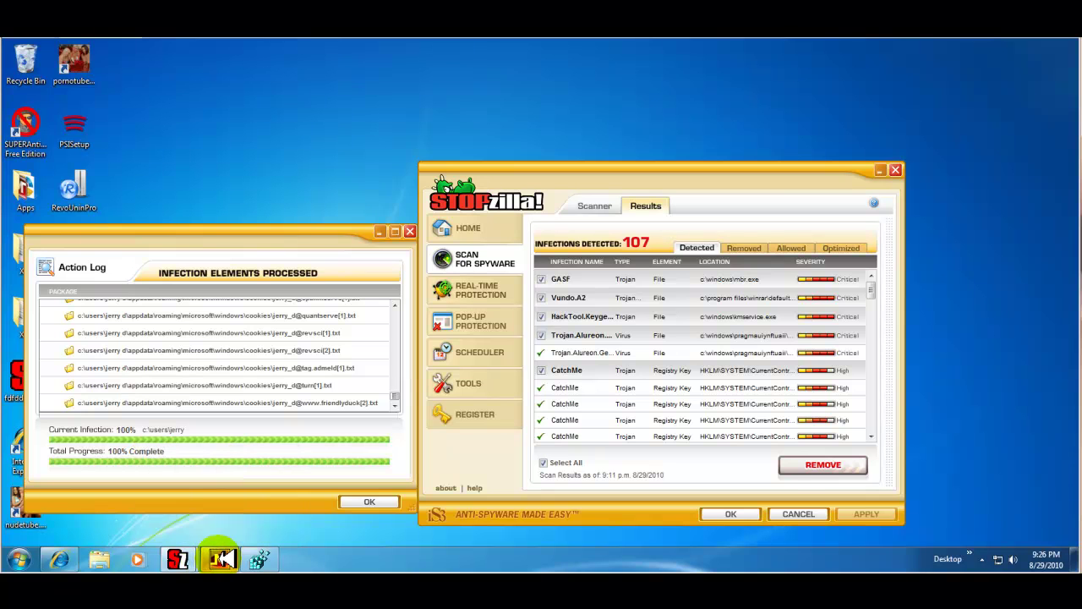
Review the Malwarebytes results list, then minimize it to show STOPzilla's 100% Action Log
{"action": "left_click", "coordinate": [221, 558]}
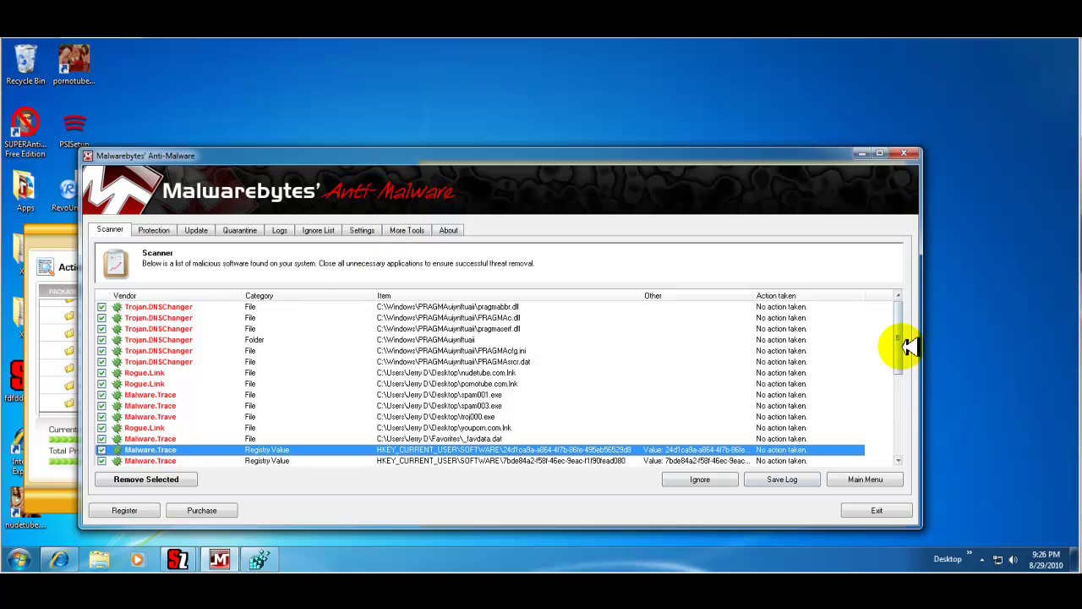
{"action": "mouse_move", "coordinate": [903, 323]}
{"action": "left_mouse_down"}
{"action": "mouse_move", "coordinate": [902, 433]}
{"action": "mouse_move", "coordinate": [910, 321]}
{"action": "left_mouse_up"}
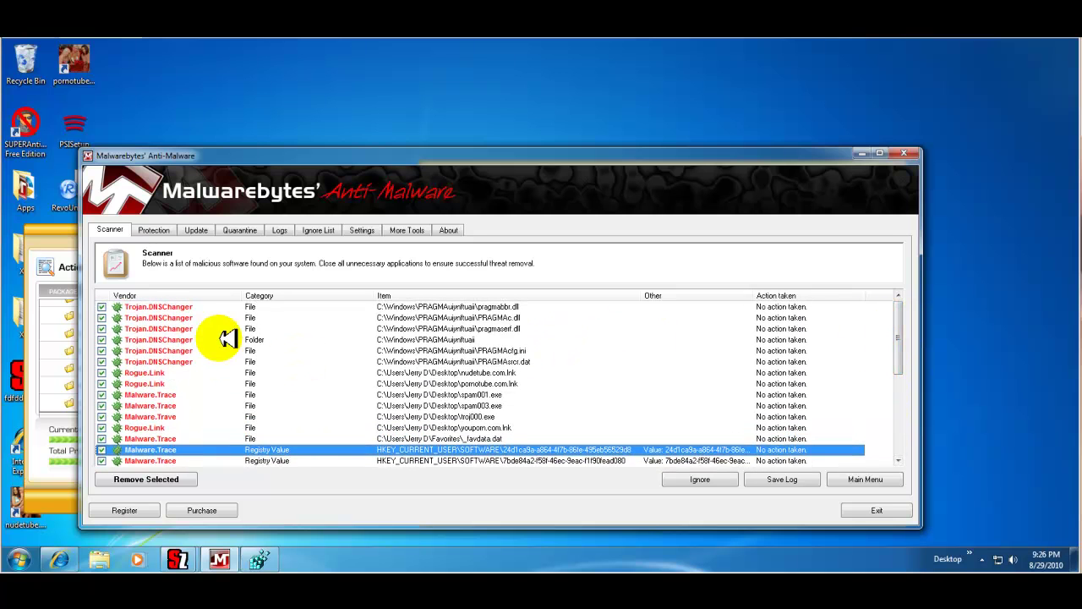
{"action": "scroll", "coordinate": [338, 355], "scroll_direction": "down", "scroll_amount": 1}
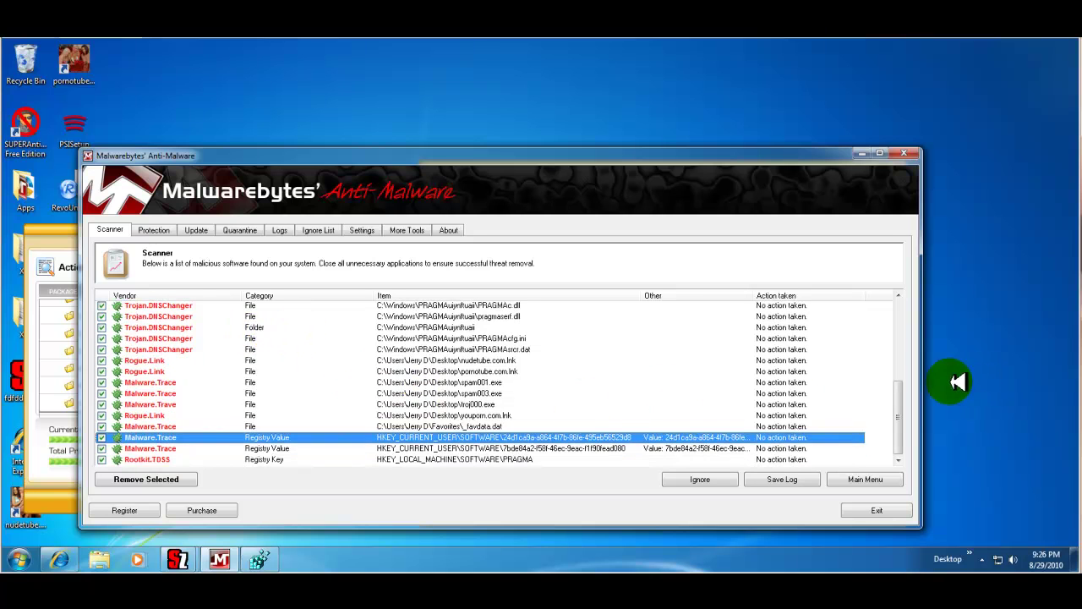
{"action": "scroll", "coordinate": [210, 376], "scroll_direction": "up", "scroll_amount": 1}
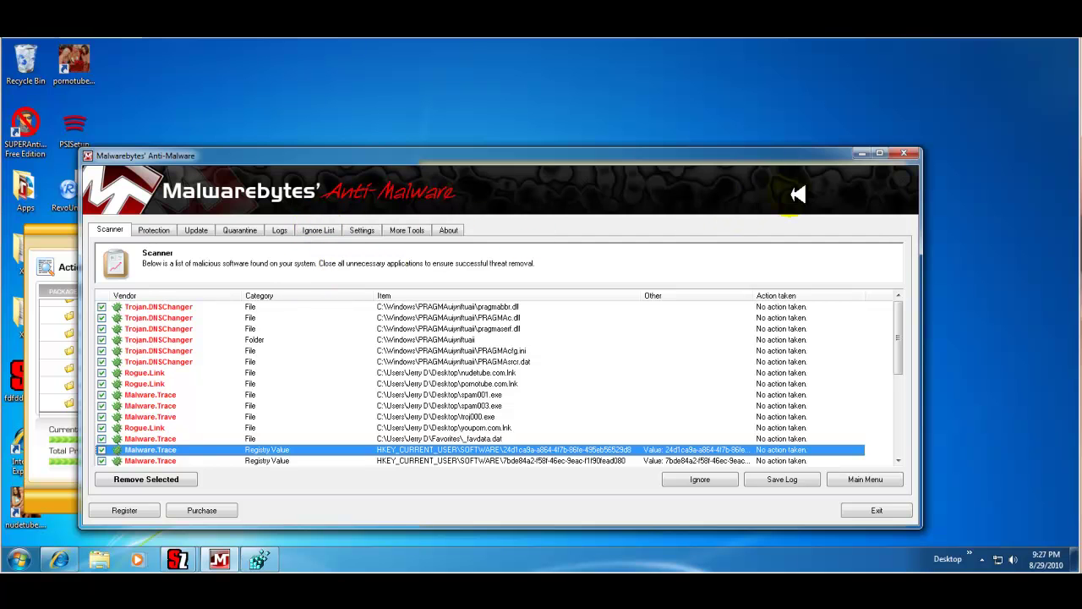
{"action": "left_click", "coordinate": [880, 153]}
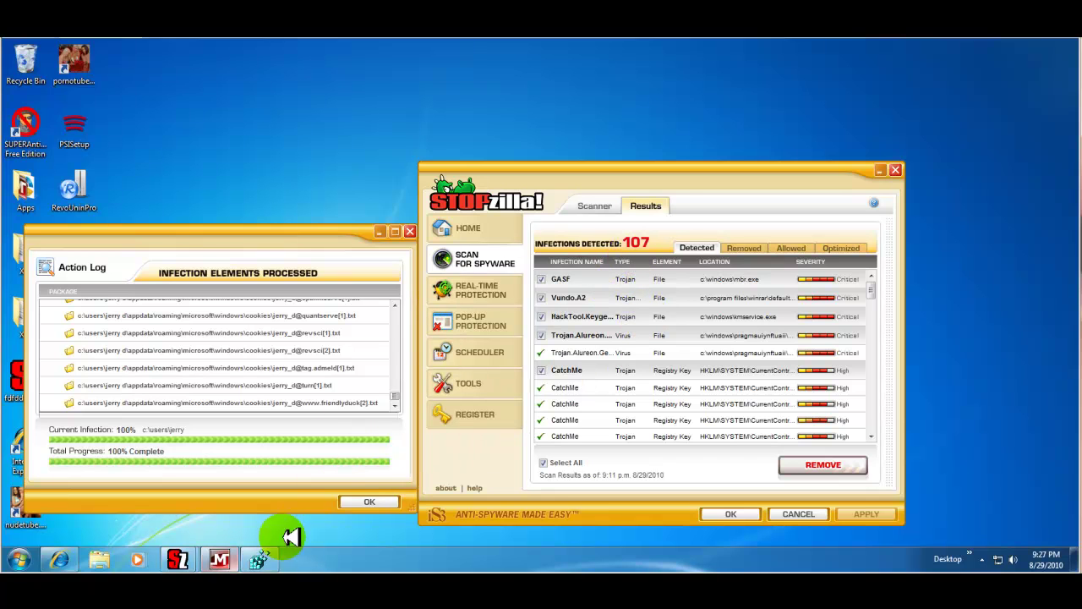
Close STOPzilla's Action Log, move the Reboot Required alert left, and bring back Registry Editor
{"action": "left_click", "coordinate": [372, 501]}
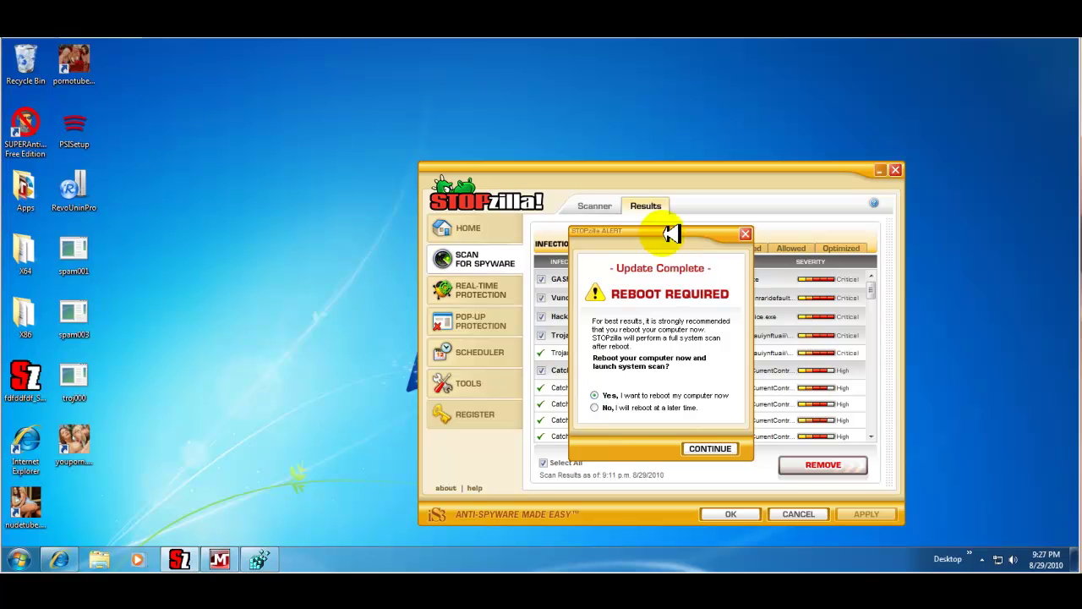
{"action": "left_click_drag", "start_coordinate": [683, 232], "coordinate": [356, 236]}
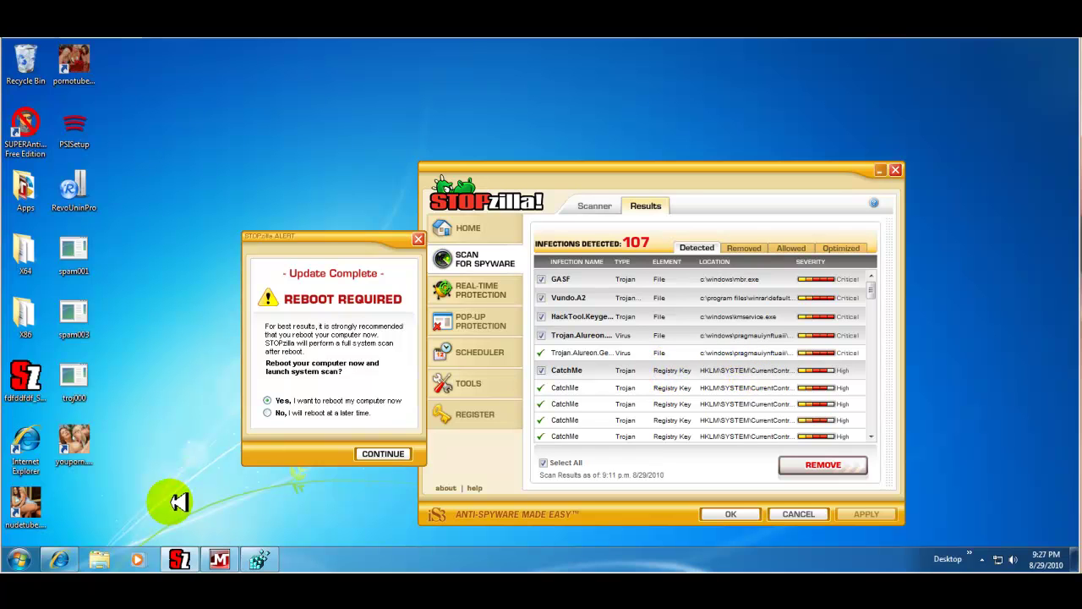
{"action": "left_click", "coordinate": [273, 554]}
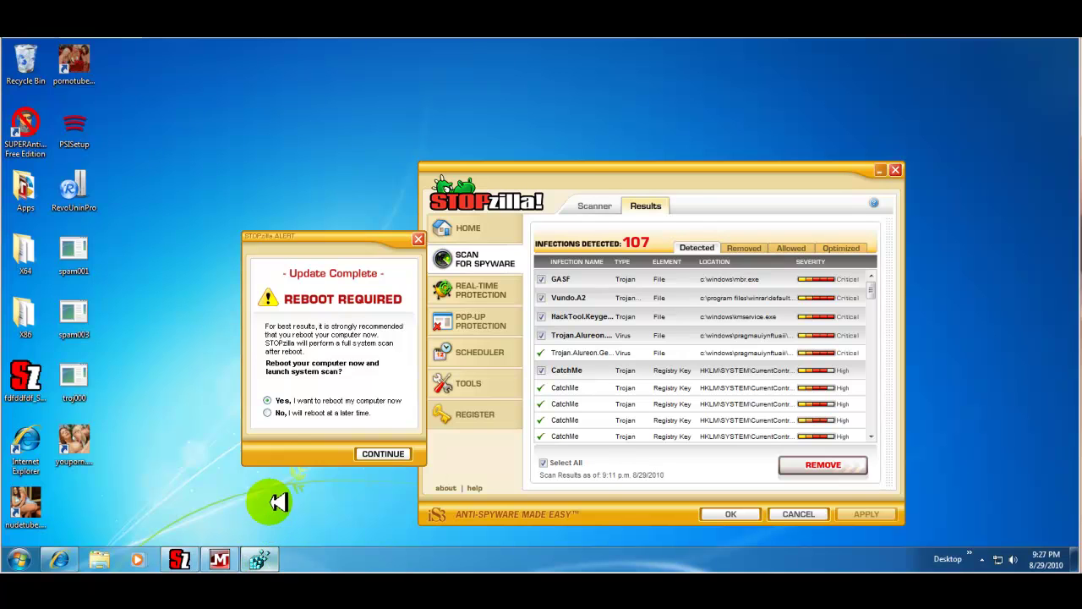
Dismiss STOPzilla's reboot-required alert and move the STOPzilla window further right
{"action": "left_click", "coordinate": [664, 167]}
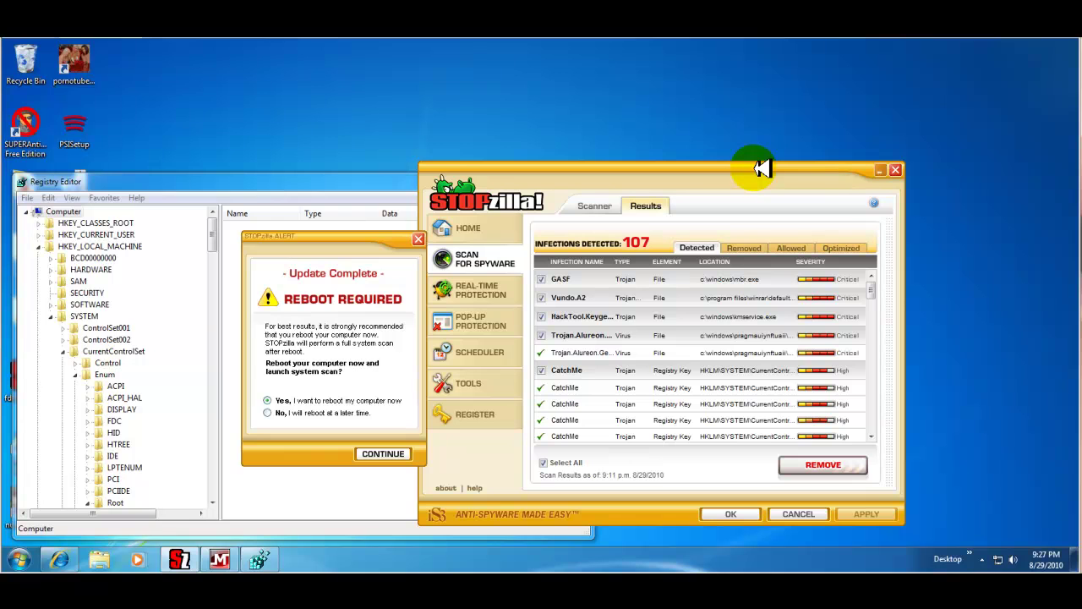
{"action": "left_click", "coordinate": [421, 238]}
{"action": "left_click_drag", "start_coordinate": [659, 165], "coordinate": [800, 170]}
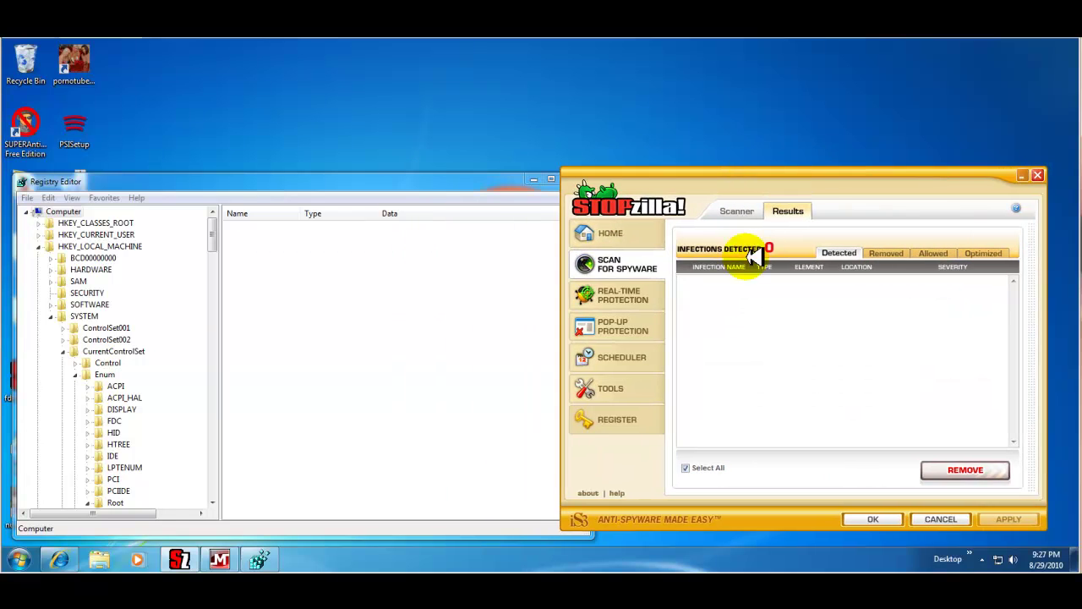
Scroll through the LEGACY_ keys under HKLM\SYSTEM\CurrentControlSet\Enum\Root in Registry Editor
{"action": "left_click", "coordinate": [300, 180]}
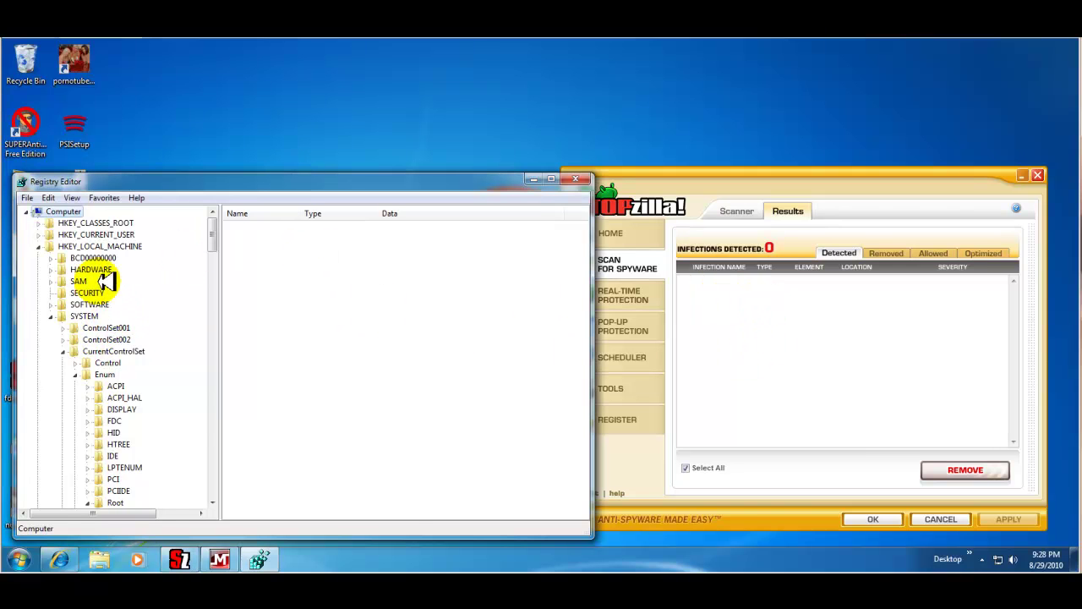
{"action": "scroll", "coordinate": [152, 395], "scroll_direction": "down", "scroll_amount": 1}
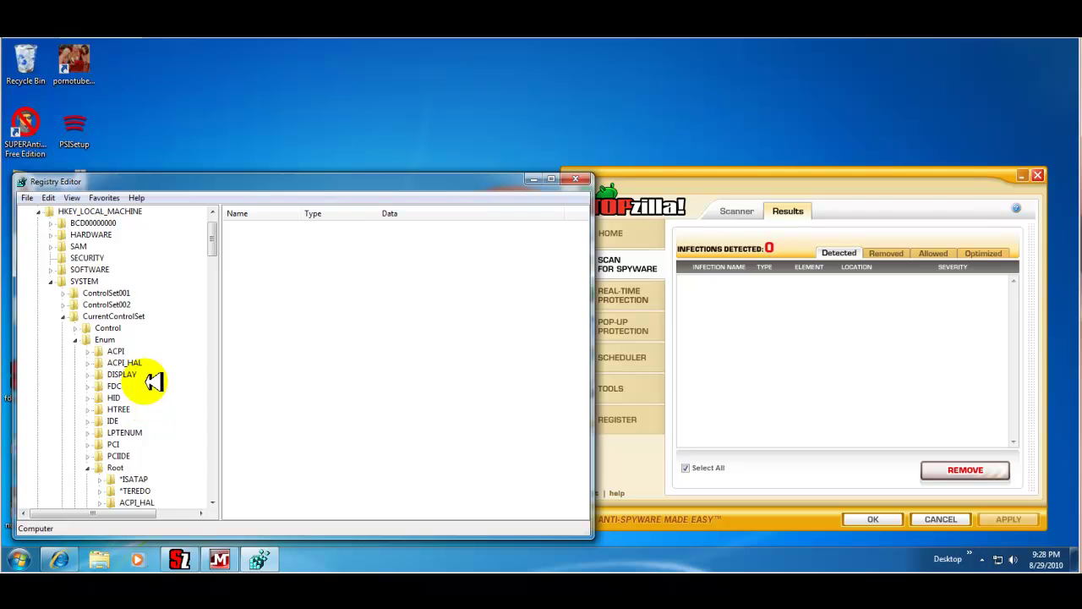
{"action": "scroll", "coordinate": [135, 345], "scroll_direction": "down", "scroll_amount": 1}
{"action": "scroll", "coordinate": [140, 404], "scroll_direction": "down", "scroll_amount": 5}
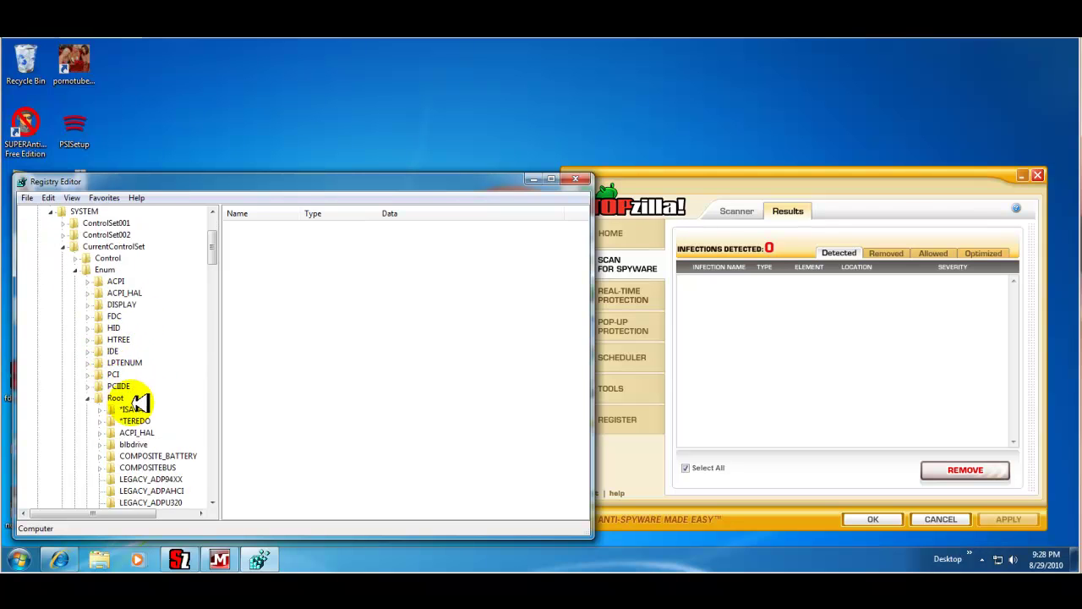
{"action": "scroll", "coordinate": [171, 327], "scroll_direction": "down", "scroll_amount": 5}
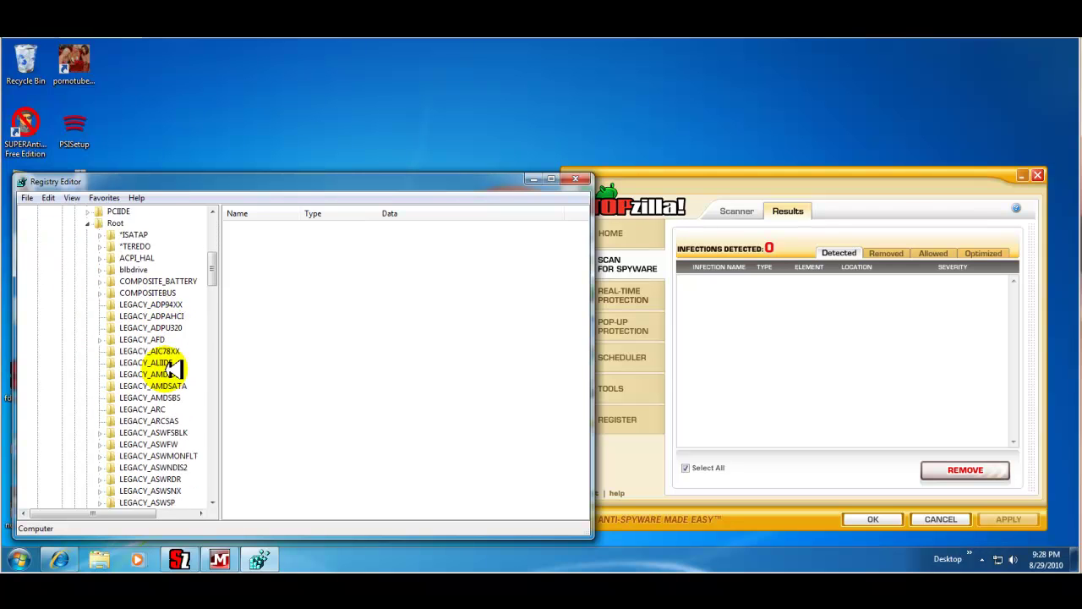
{"action": "scroll", "coordinate": [161, 431], "scroll_direction": "down", "scroll_amount": 1}
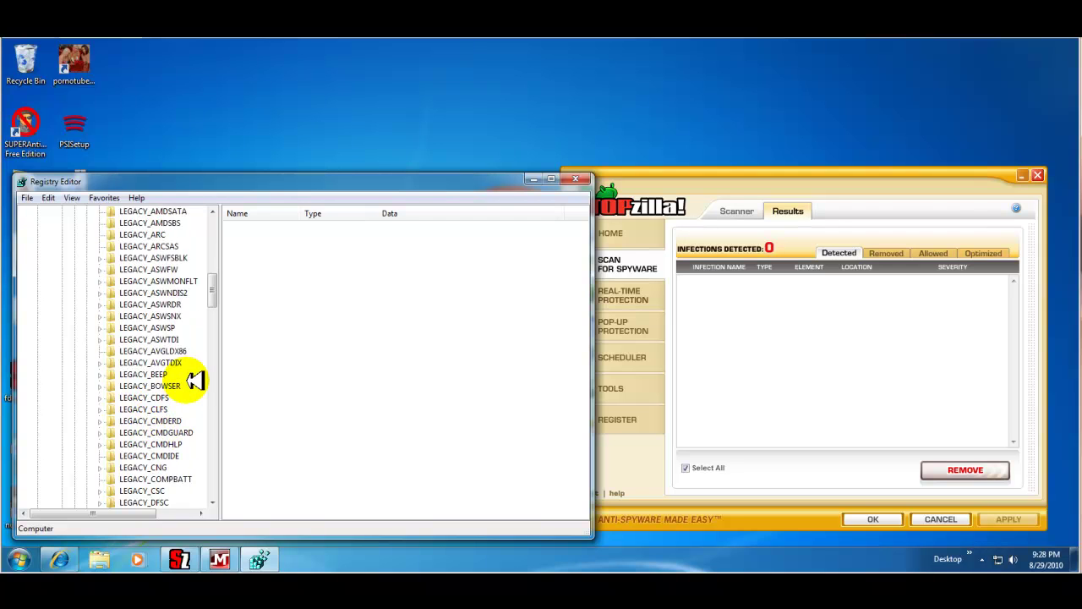
{"action": "scroll", "coordinate": [171, 354], "scroll_direction": "down", "scroll_amount": 1}
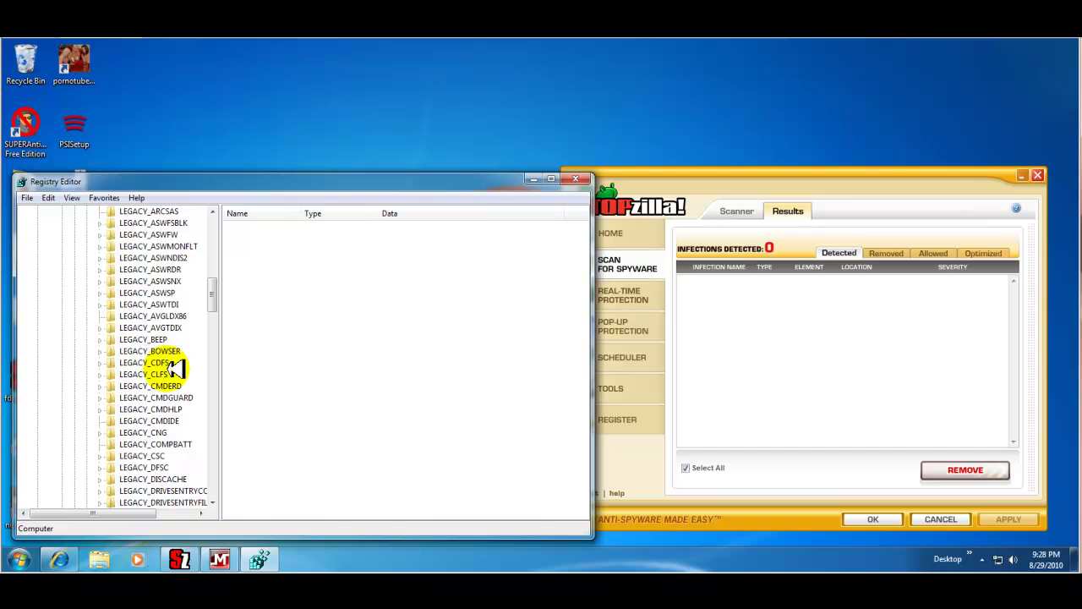
{"action": "scroll", "coordinate": [181, 364], "scroll_direction": "down", "scroll_amount": 4}
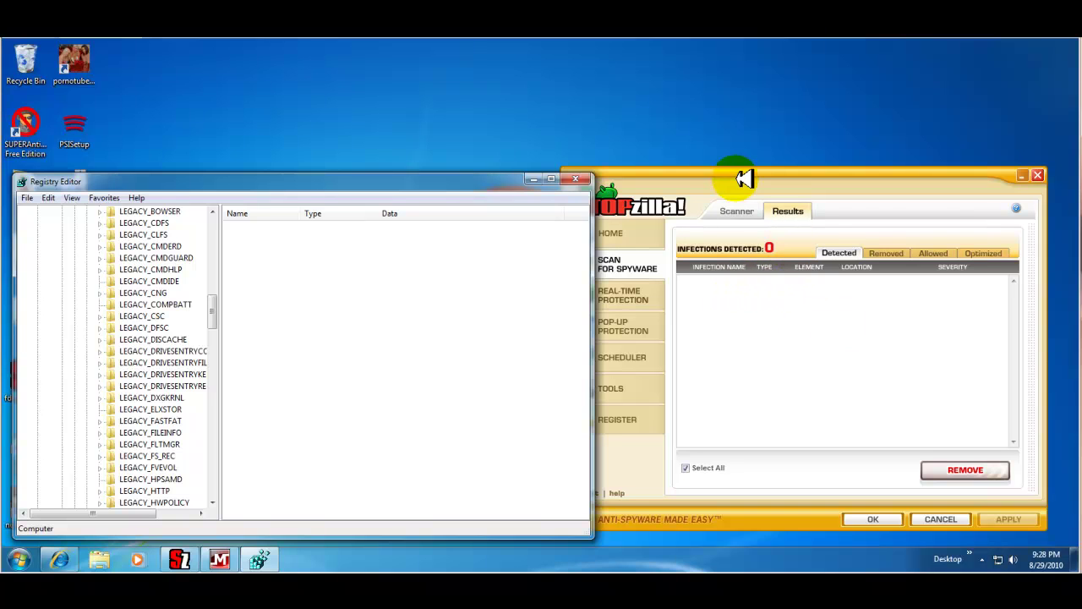
{"action": "left_click", "coordinate": [771, 175]}
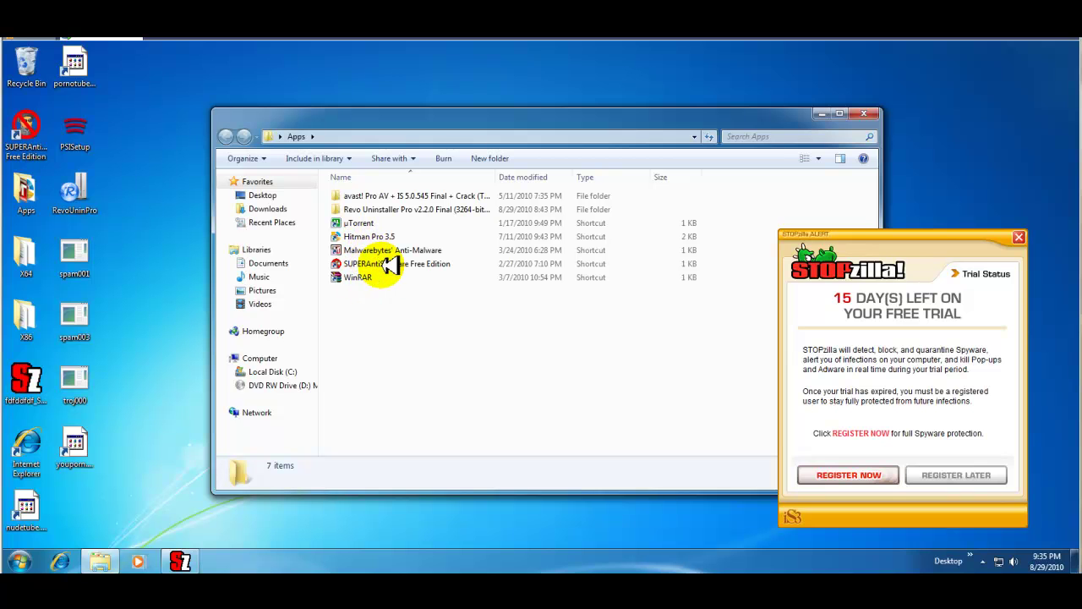
Launch Malwarebytes' Anti-Malware from the Apps folder and move STOPzilla's trial notice aside
{"action": "left_click", "coordinate": [435, 249]}
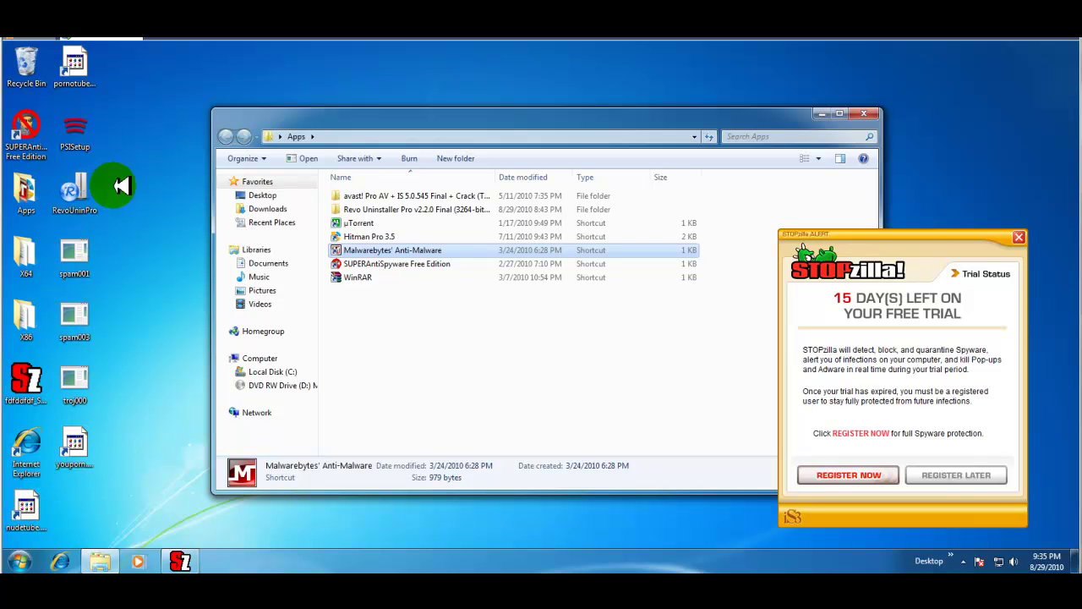
{"action": "left_click", "coordinate": [73, 58]}
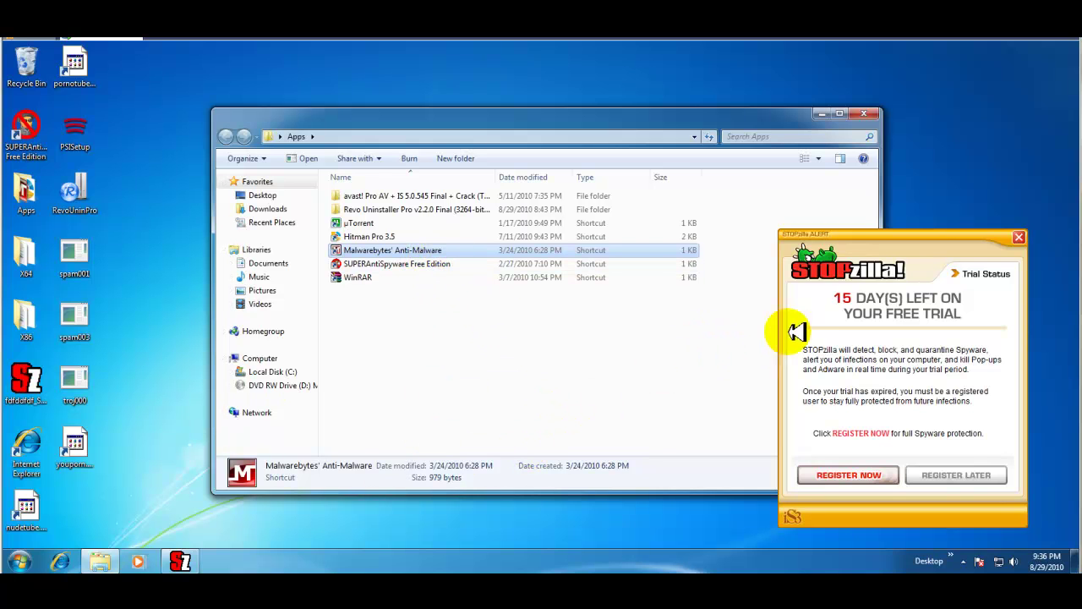
{"action": "left_click_drag", "start_coordinate": [907, 236], "coordinate": [930, 236]}
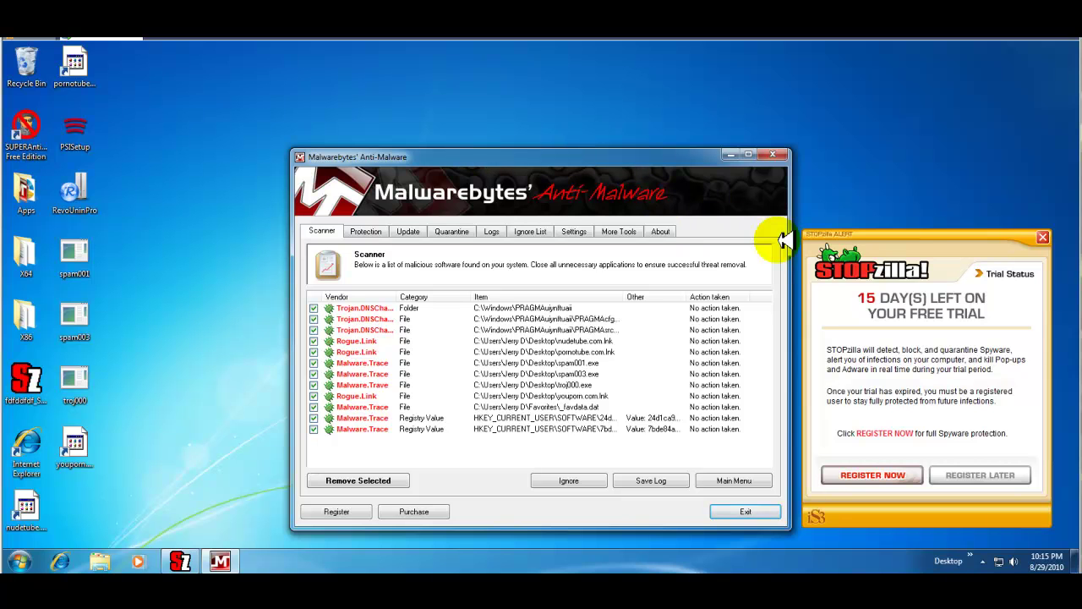
{"action": "mouse_move", "coordinate": [922, 237]}
{"action": "left_mouse_down"}
{"action": "mouse_move", "coordinate": [910, 236]}
{"action": "mouse_move", "coordinate": [919, 236]}
{"action": "left_mouse_up"}
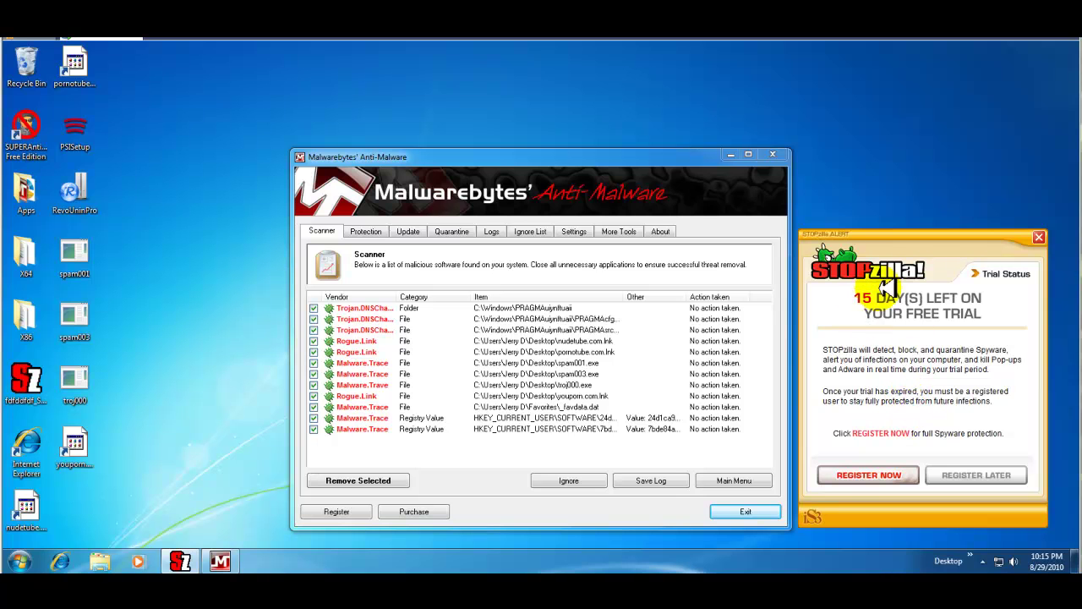
{"action": "left_click", "coordinate": [870, 537]}
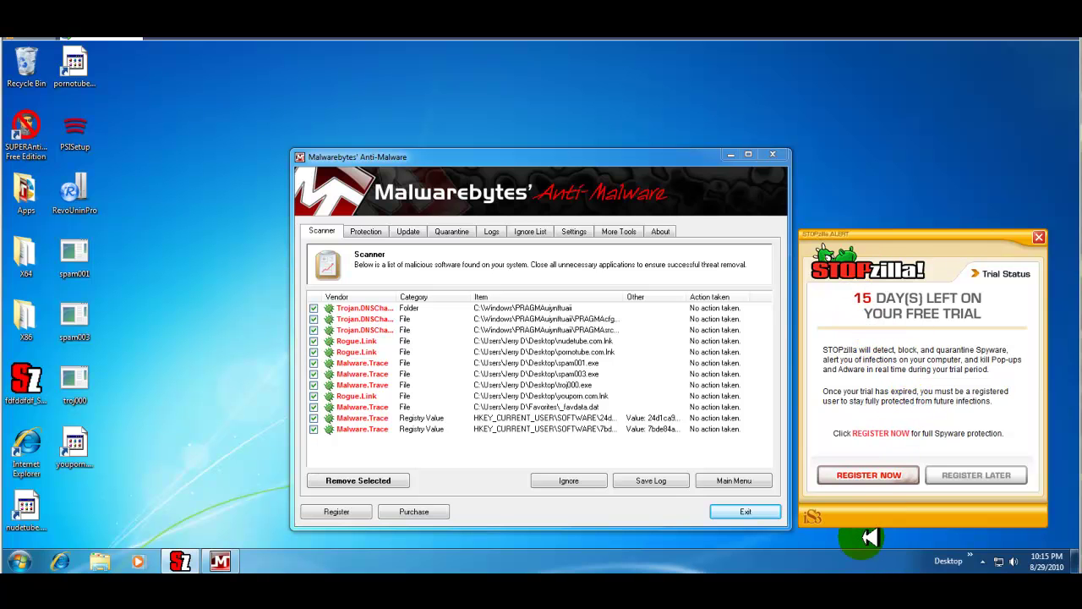